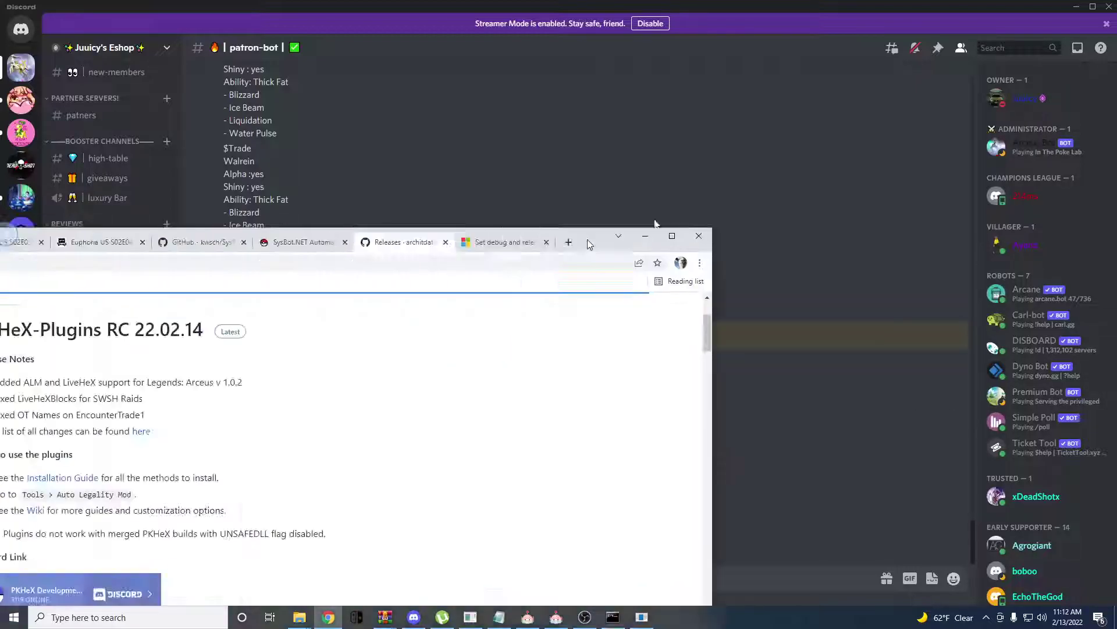
Download almsetup_stable.exe from the assets of the PKHeX-Plugins RC 22.02.14 release.
double_click(588, 239)
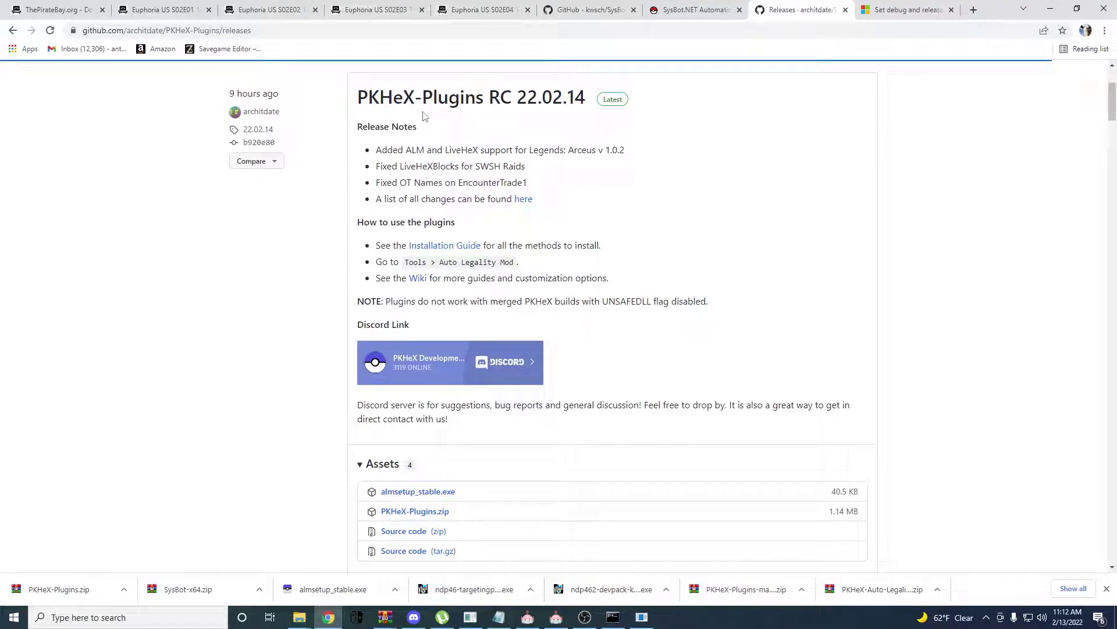
scroll(424, 116, "down", 1)
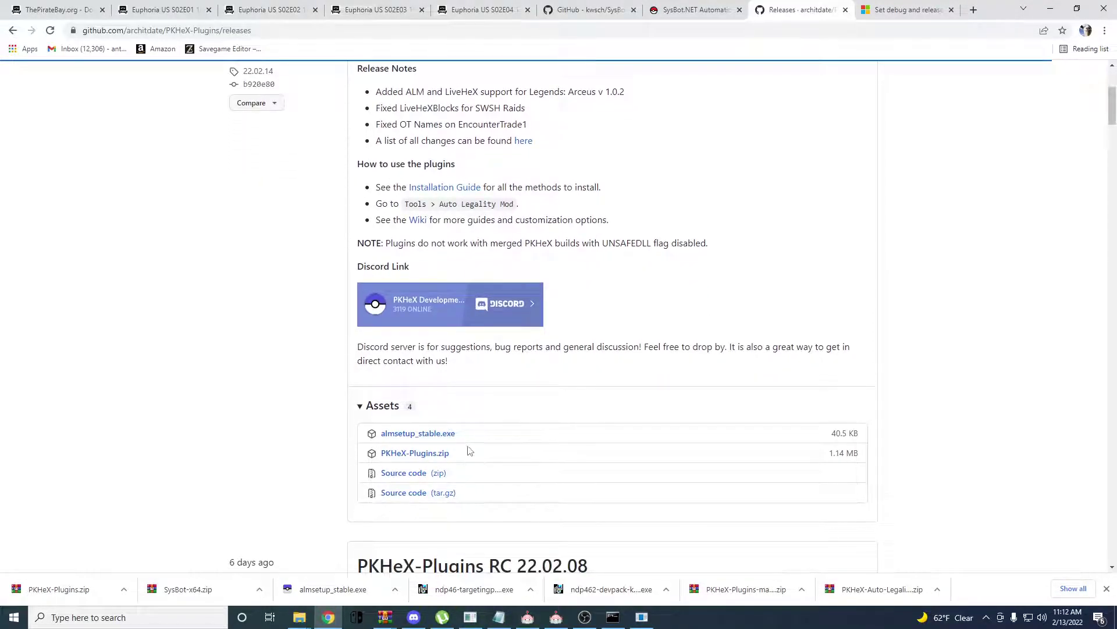
left_click(403, 436)
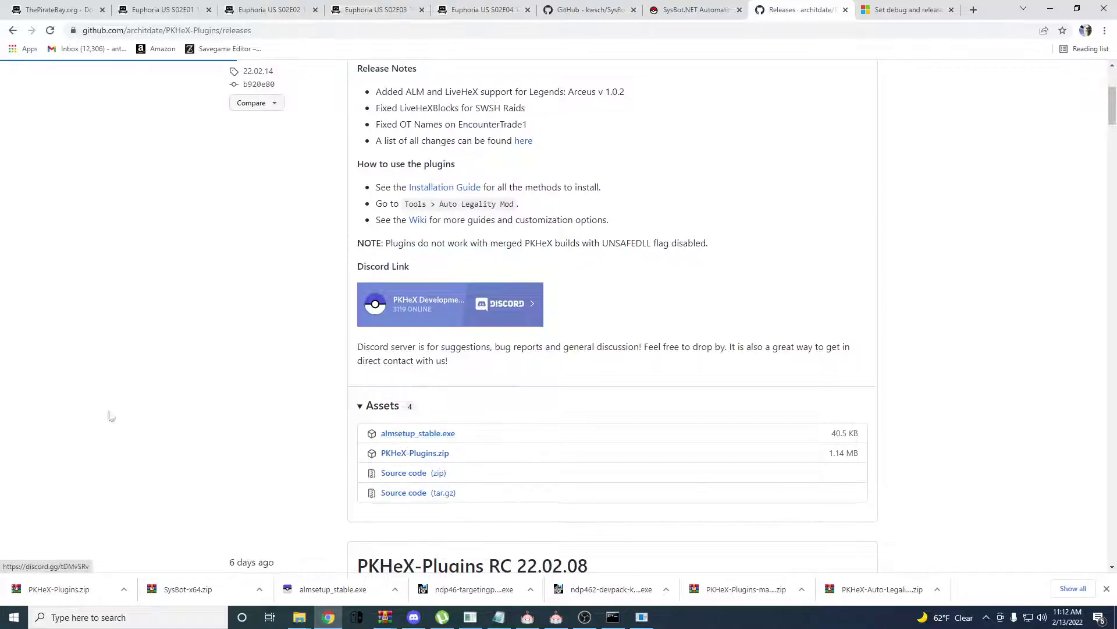
left_click(595, 421)
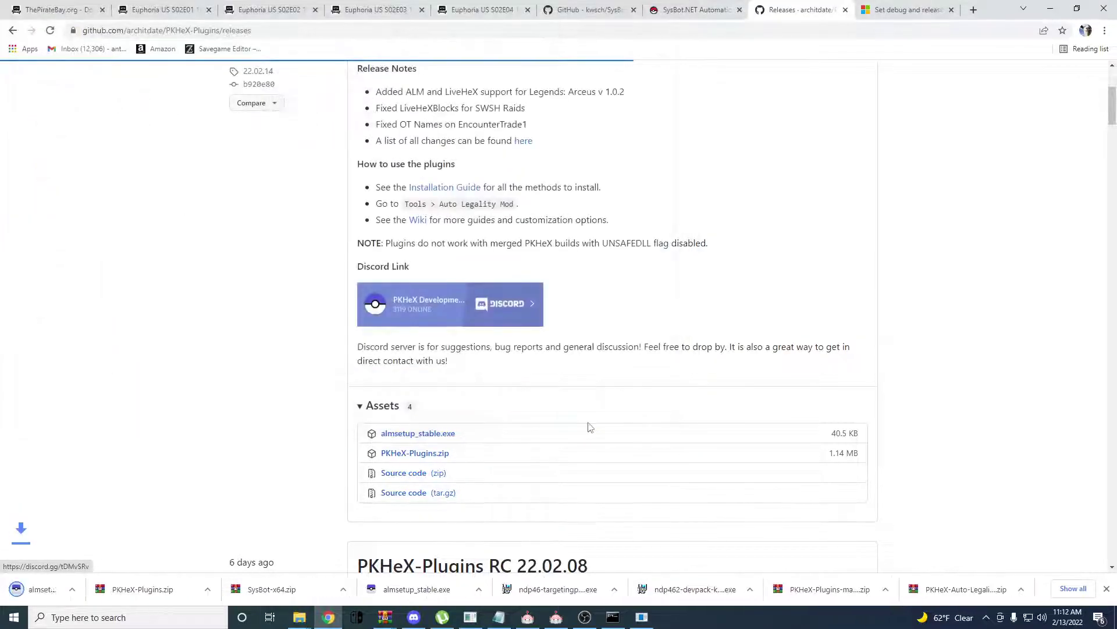
Delete the duplicate almsetup_stable (1) application from New folder (2) on Local Disk (D:).
mouse_move(299, 617)
left_click(350, 553)
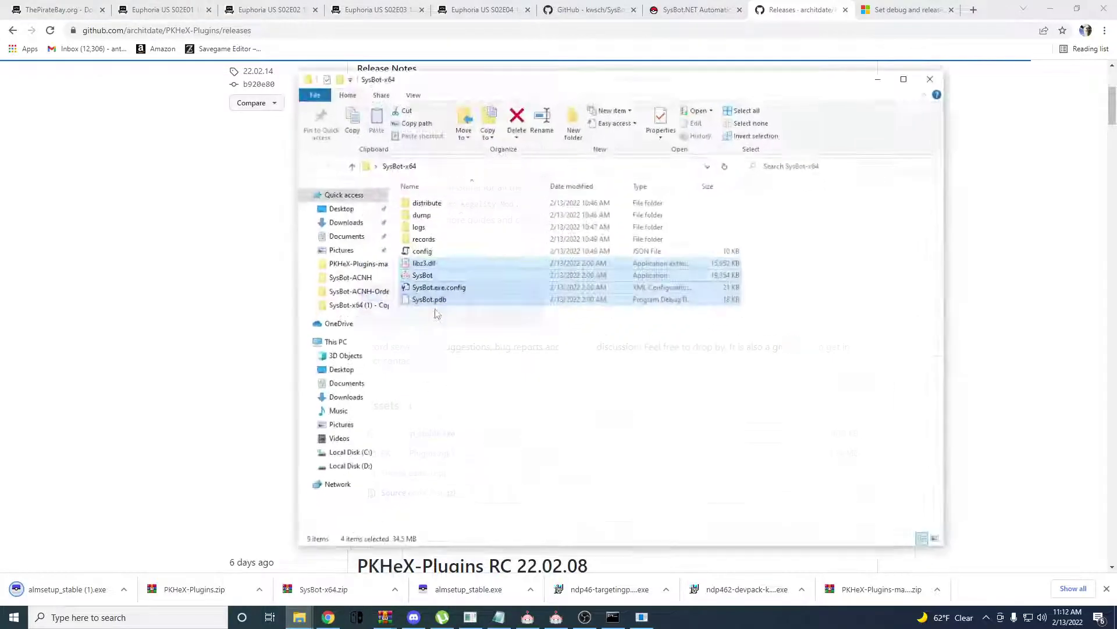
left_click(299, 617)
left_click(250, 553)
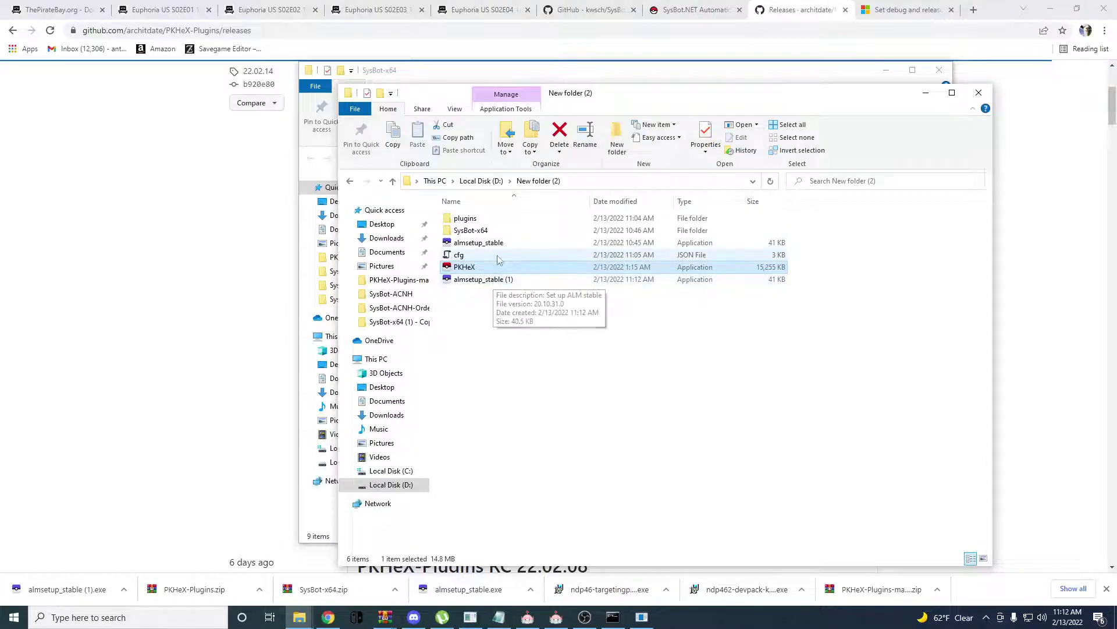
right_click(483, 282)
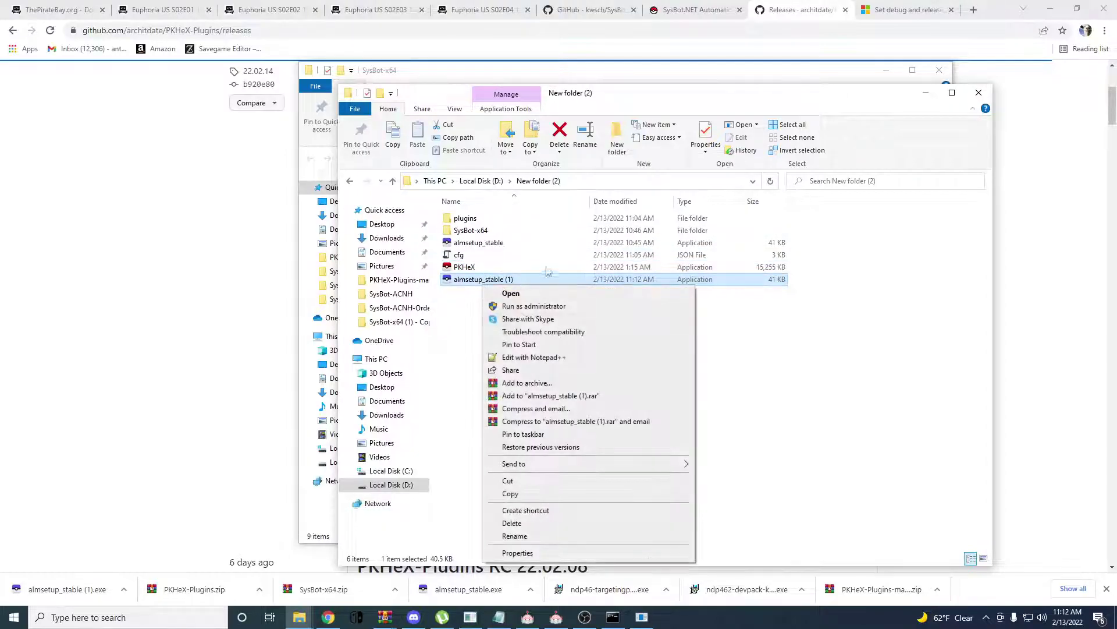
left_click(512, 523)
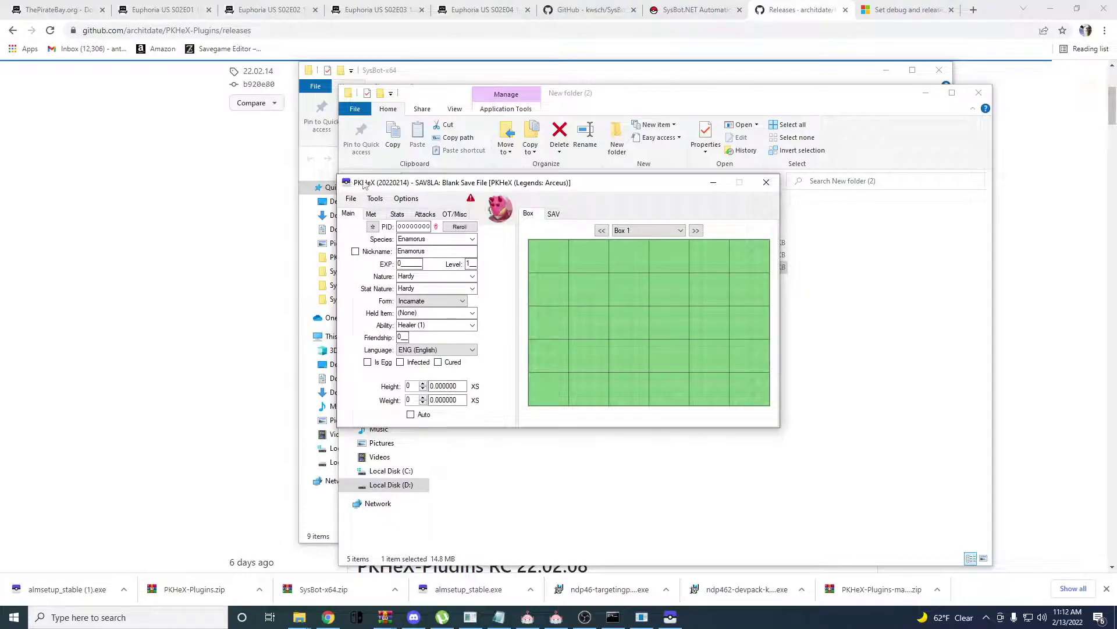
Generate a living dex in PKHeX's blank Legends: Arceus save with Auto-Legality Mod and browse the boxes.
left_click_drag(377, 182, 346, 115)
left_click(318, 131)
mouse_move(347, 146)
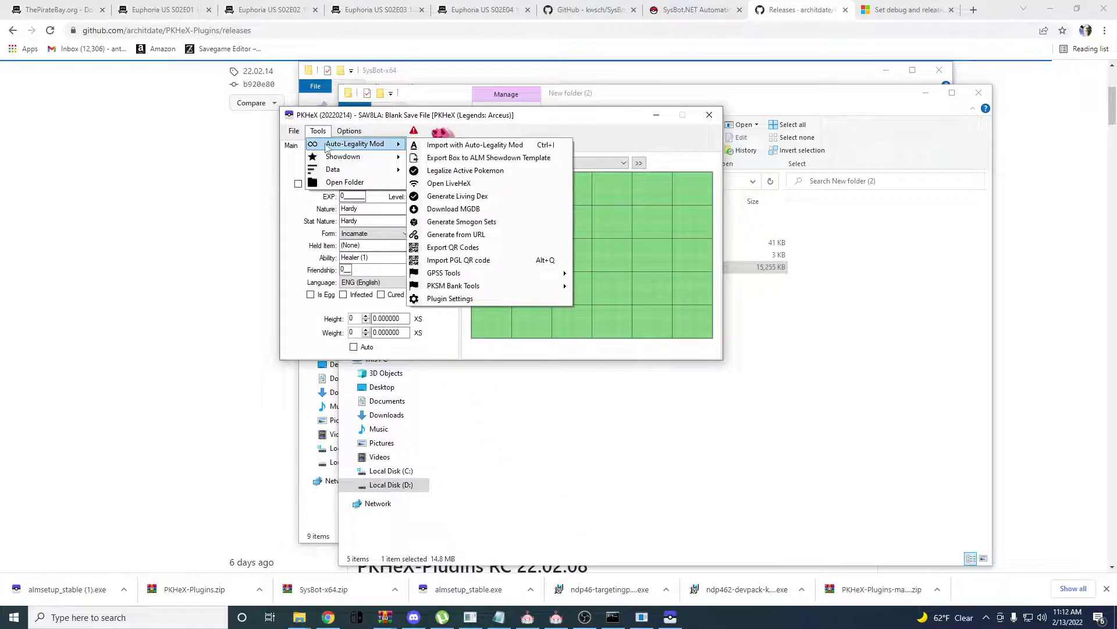
left_click(318, 130)
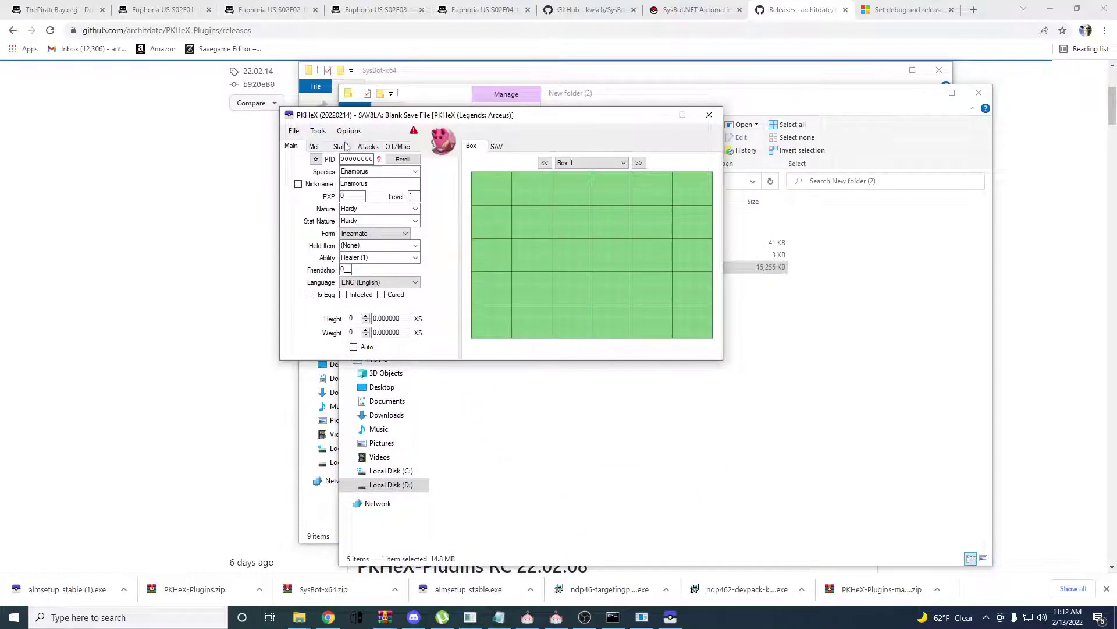
left_click(318, 131)
mouse_move(347, 146)
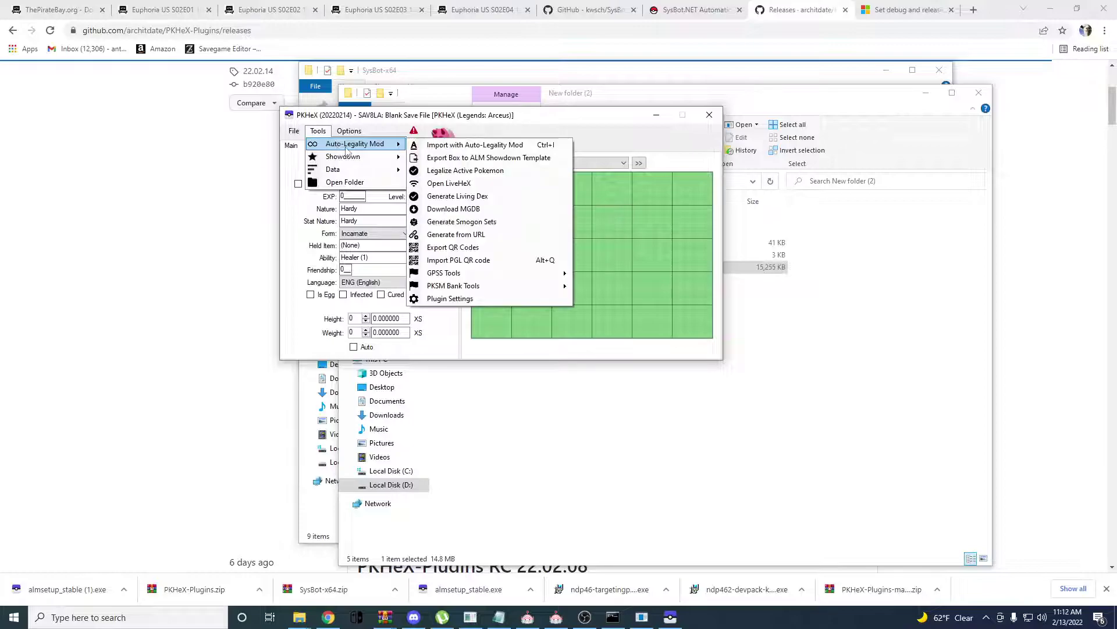
left_click(446, 196)
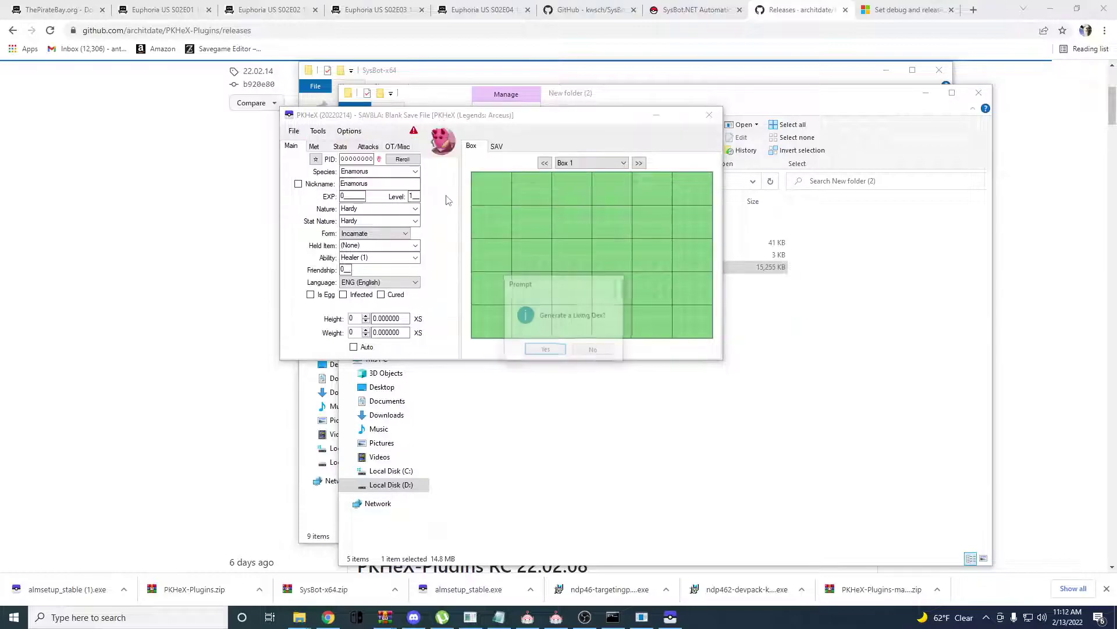
left_click(545, 350)
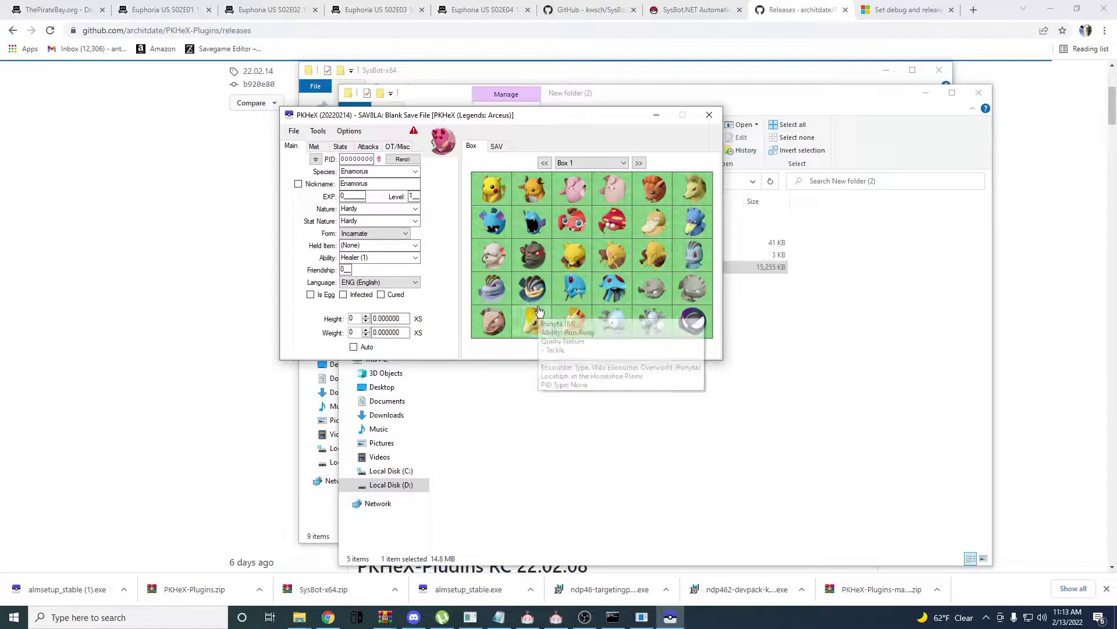
scroll(616, 280, "up", 1)
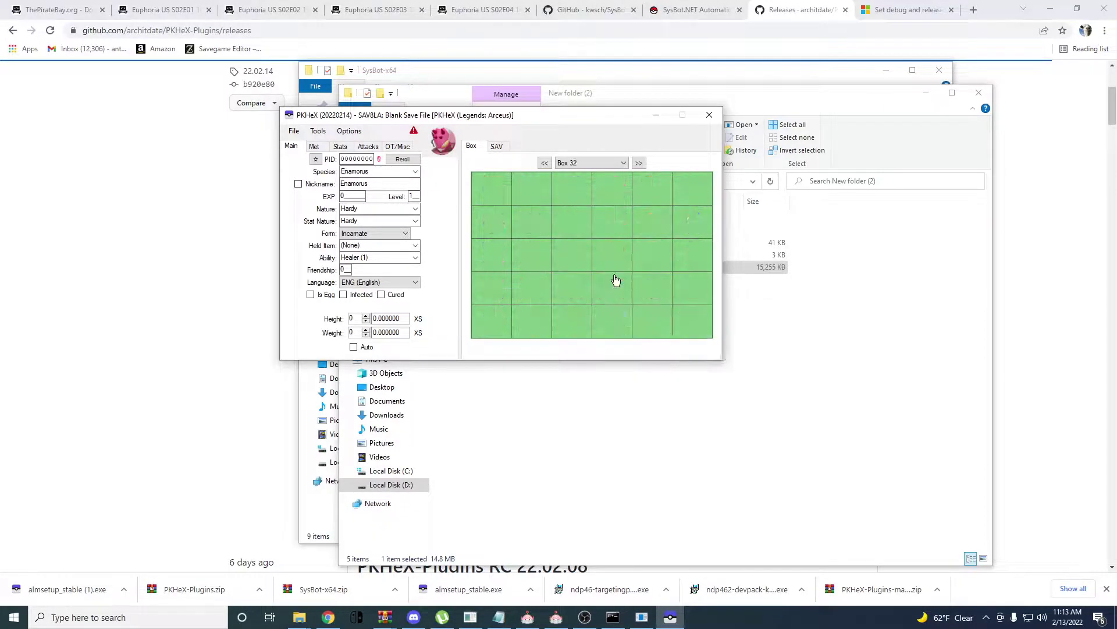
scroll(615, 281, "down", 6)
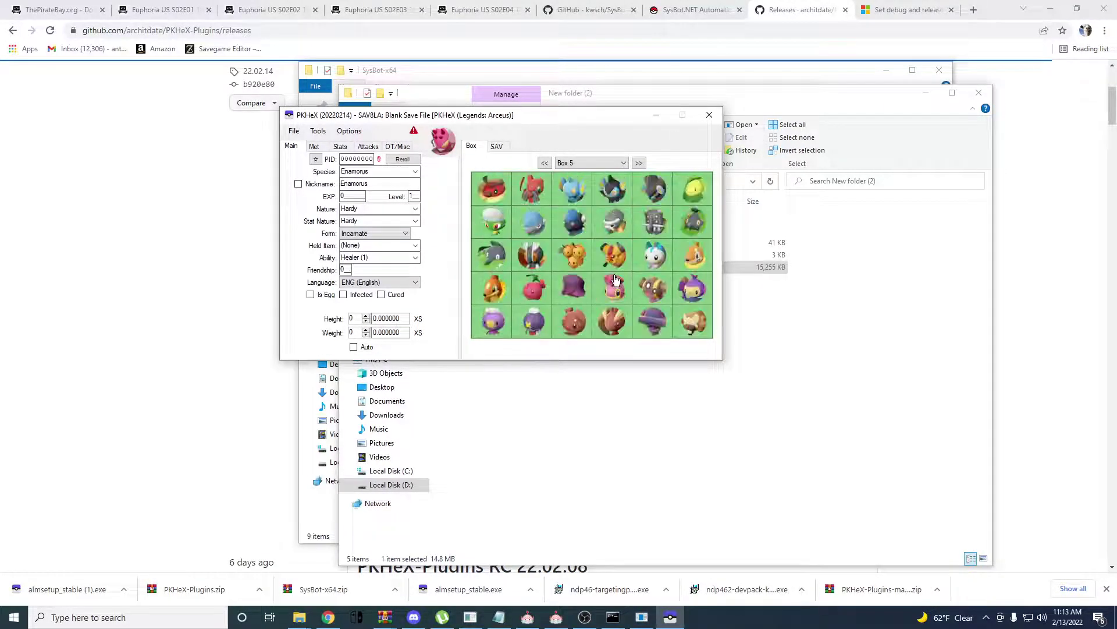
scroll(616, 281, "up", 5)
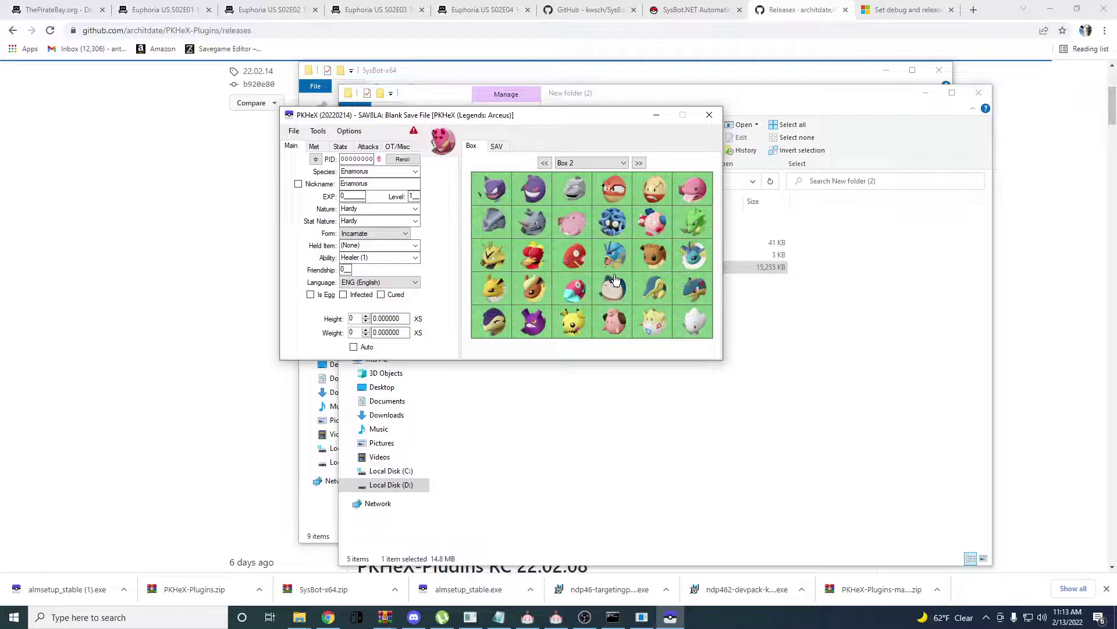
Set IncludeForms, SetAlpha and SetShiny to True in the Living Dex section of the Auto-Legality plugin settings.
left_click(319, 131)
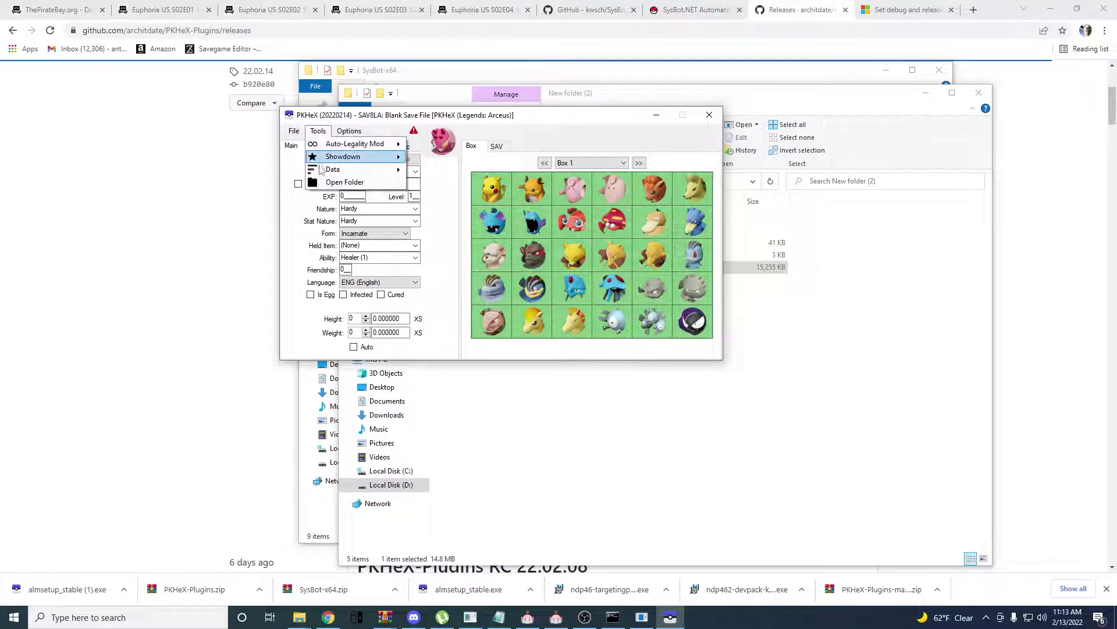
mouse_move(332, 149)
left_click(472, 299)
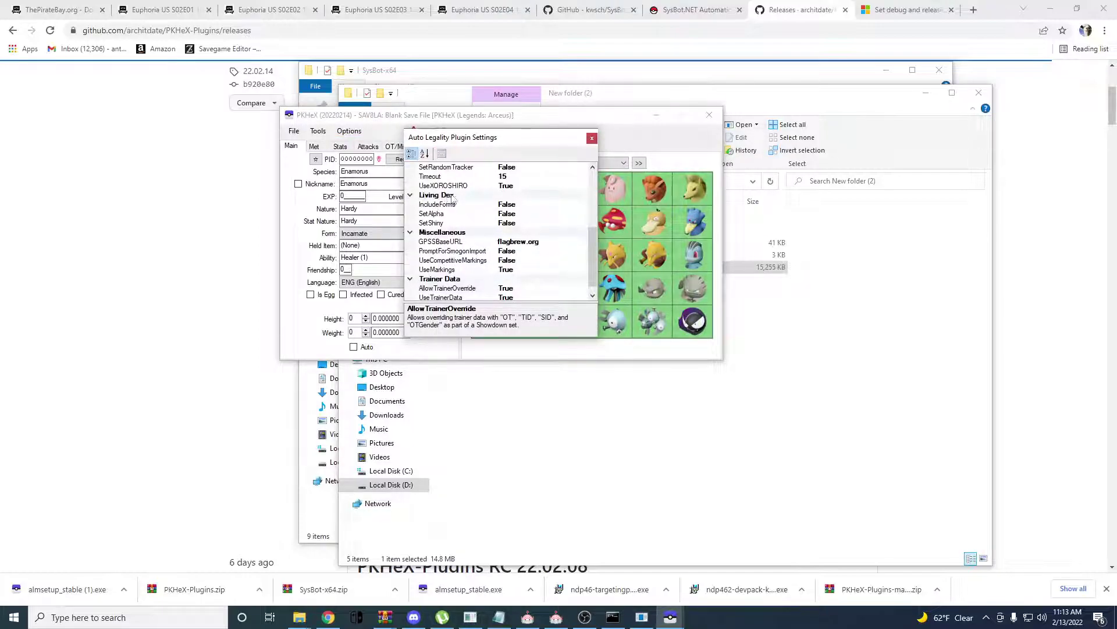
double_click(454, 206)
double_click(447, 213)
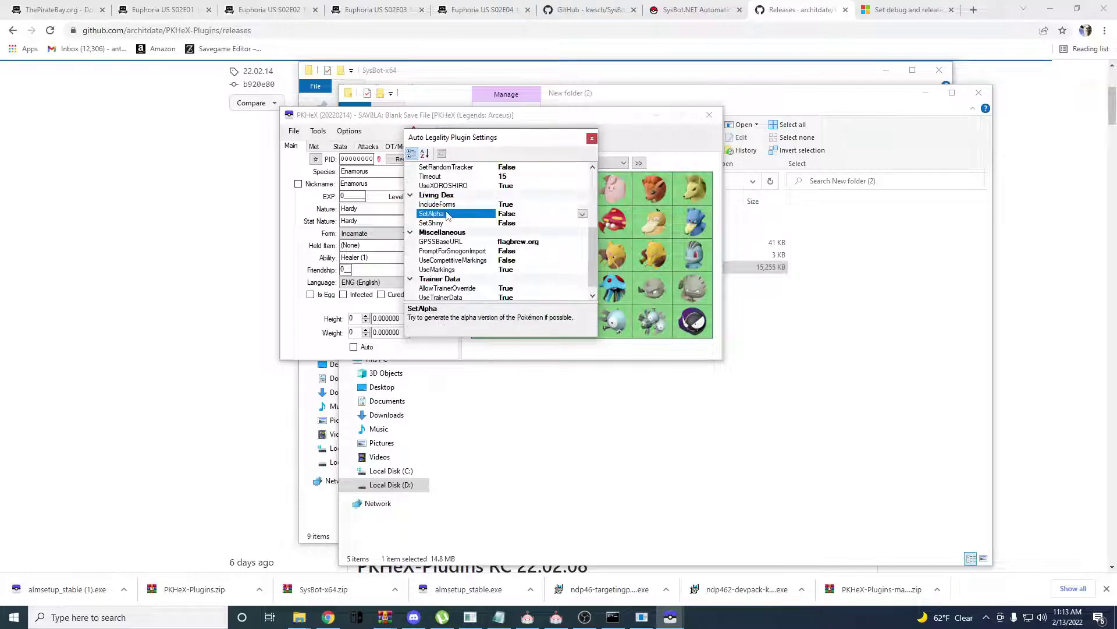
double_click(458, 223)
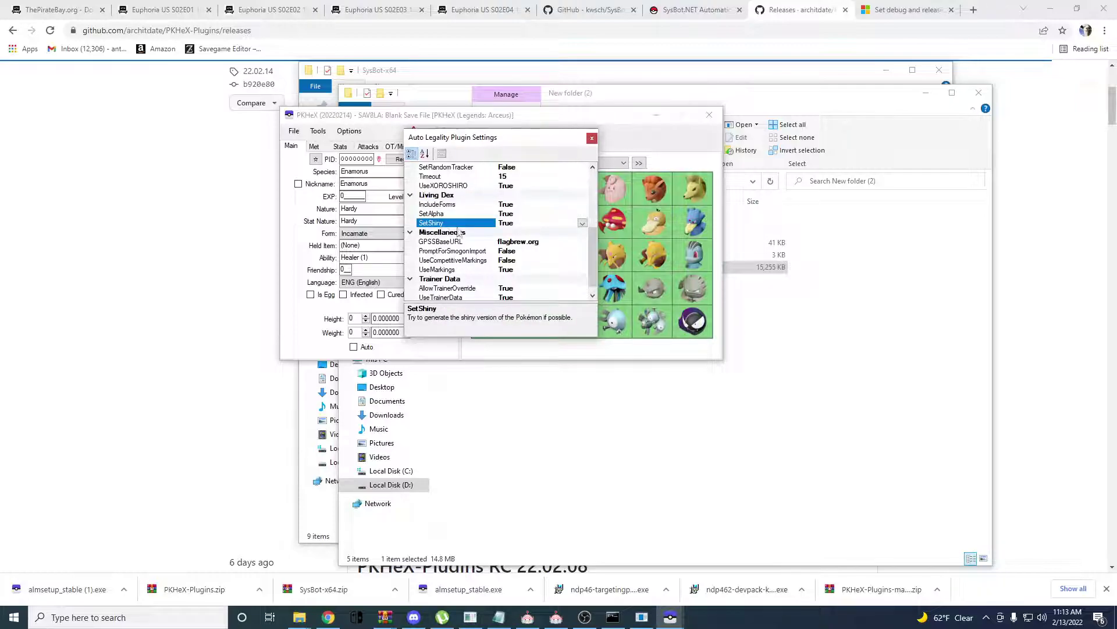
left_click(592, 138)
Regenerate the living dex with the forms, alpha and shiny options and look through the boxes up to Box 7.
left_click(317, 130)
mouse_move(349, 143)
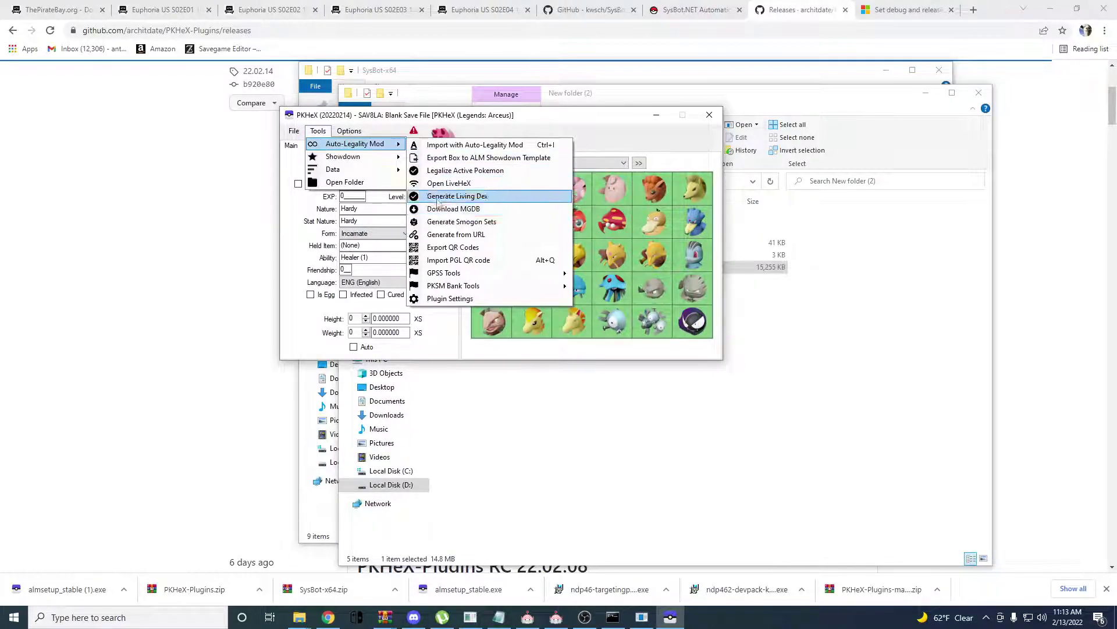
left_click(458, 196)
left_click(558, 349)
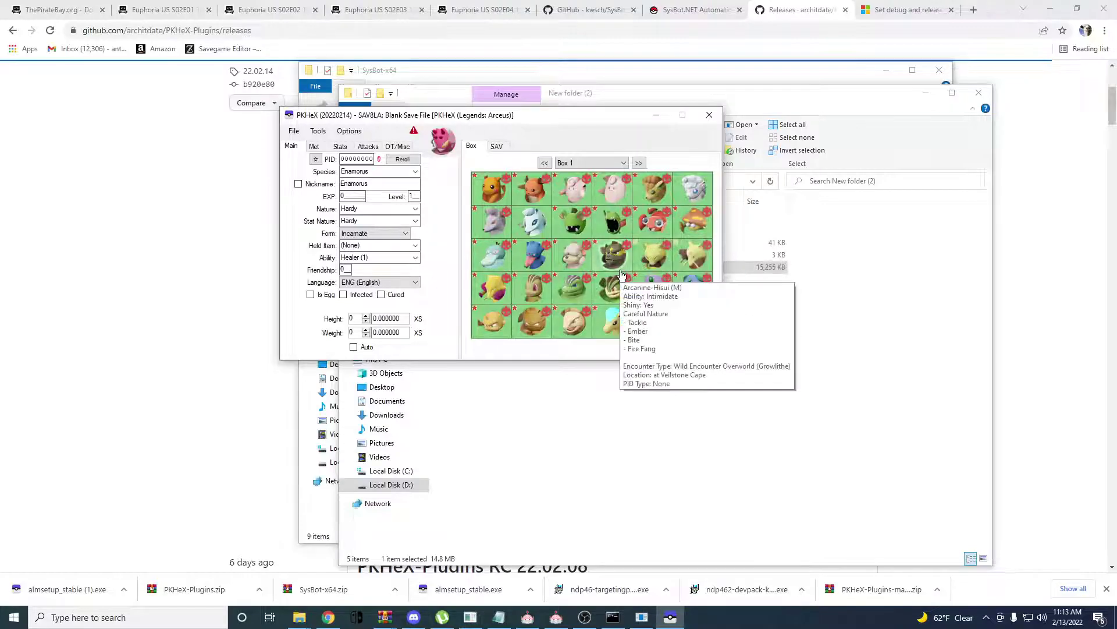
scroll(622, 275, "down", 1)
scroll(622, 274, "down", 5)
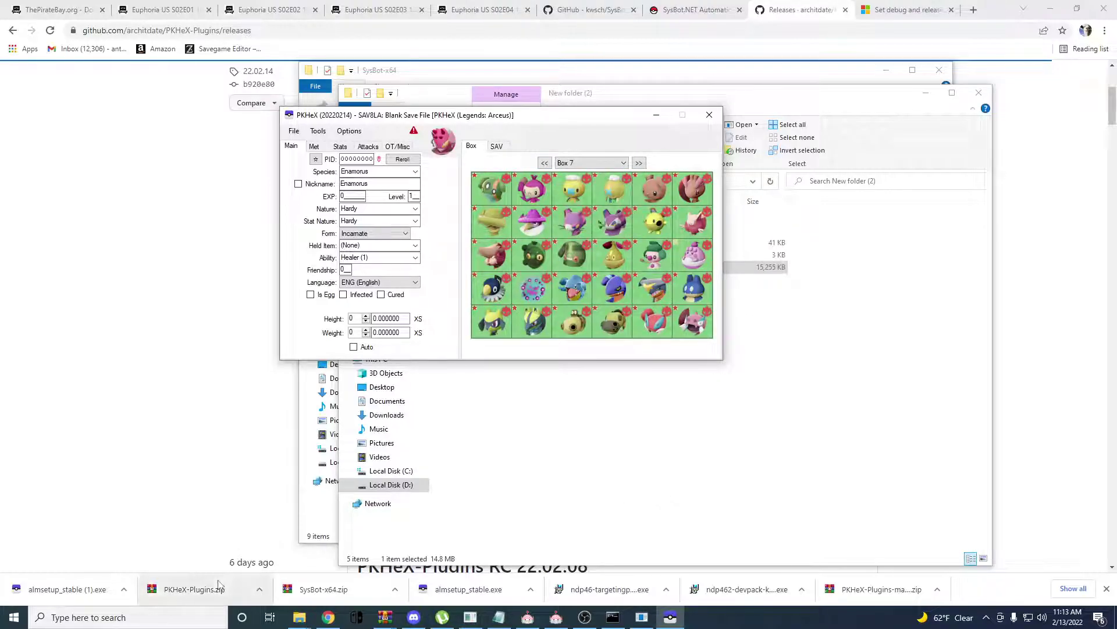
Send "$t gengar" in Discord's patron-bot channel, and open Premium Bot's direct message and the SysDVR-Client window for the trade.
left_click(412, 618)
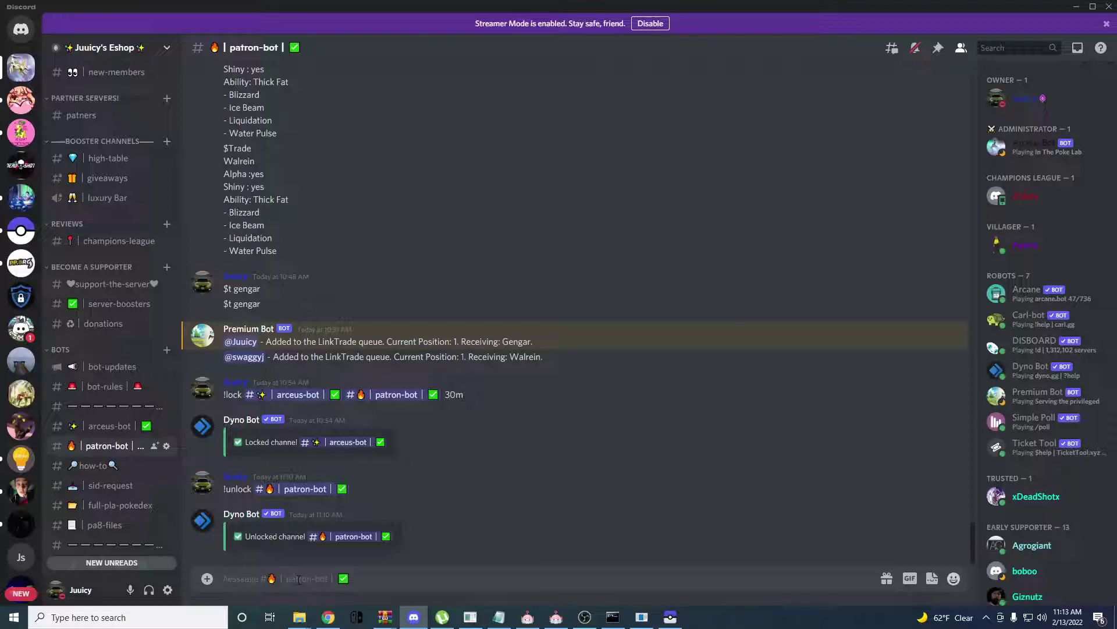
type("$t gene")
key("BackSpace")
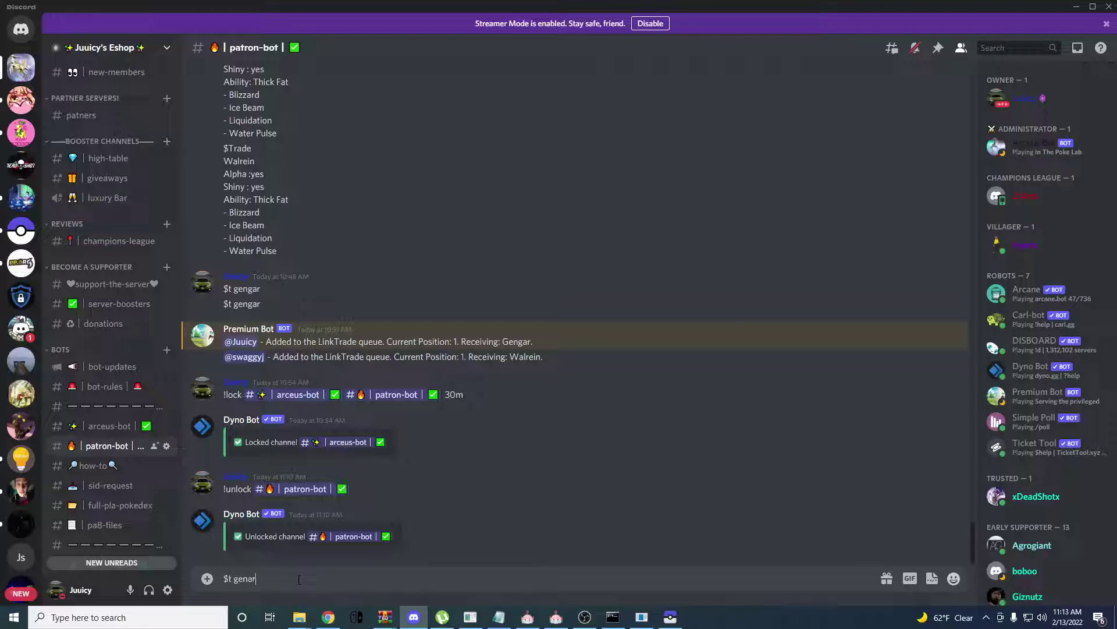
type("gar")
key("Return")
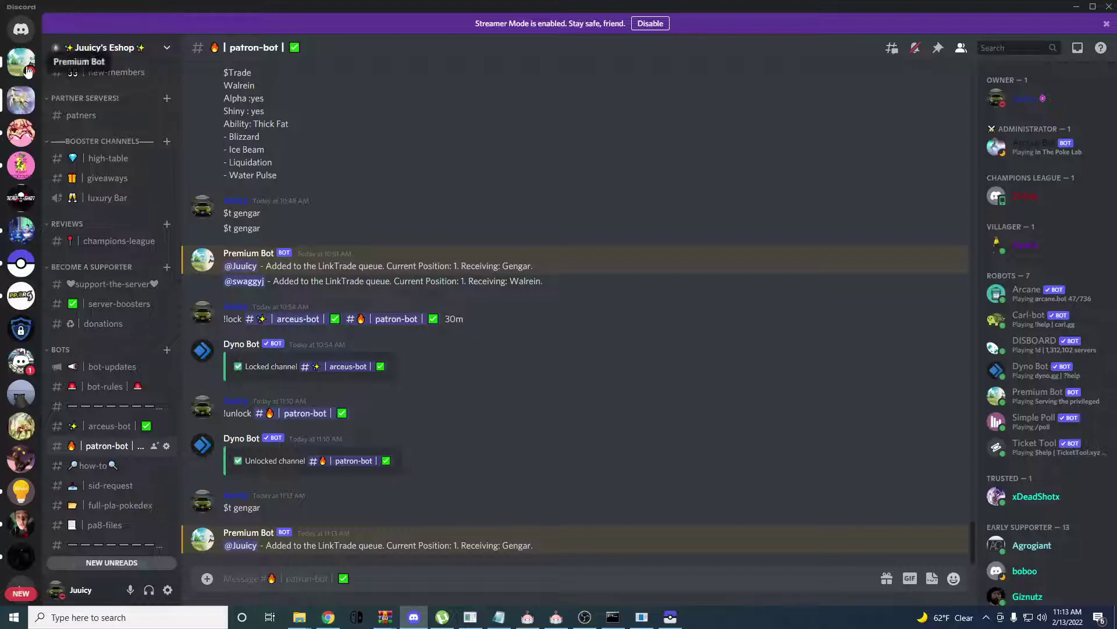
left_click(21, 61)
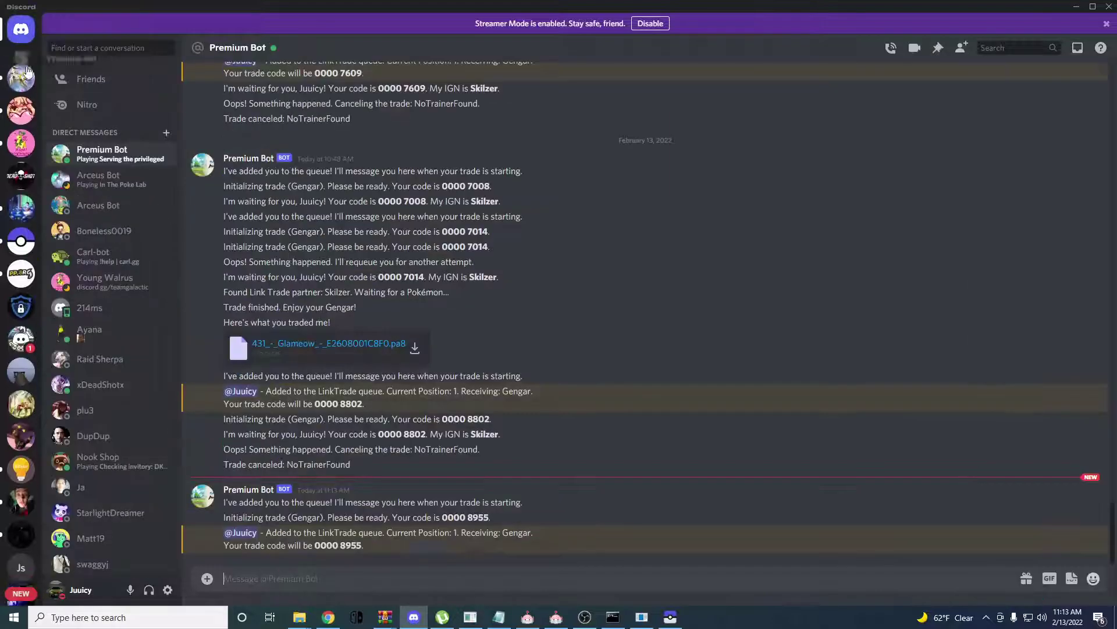
left_click(641, 617)
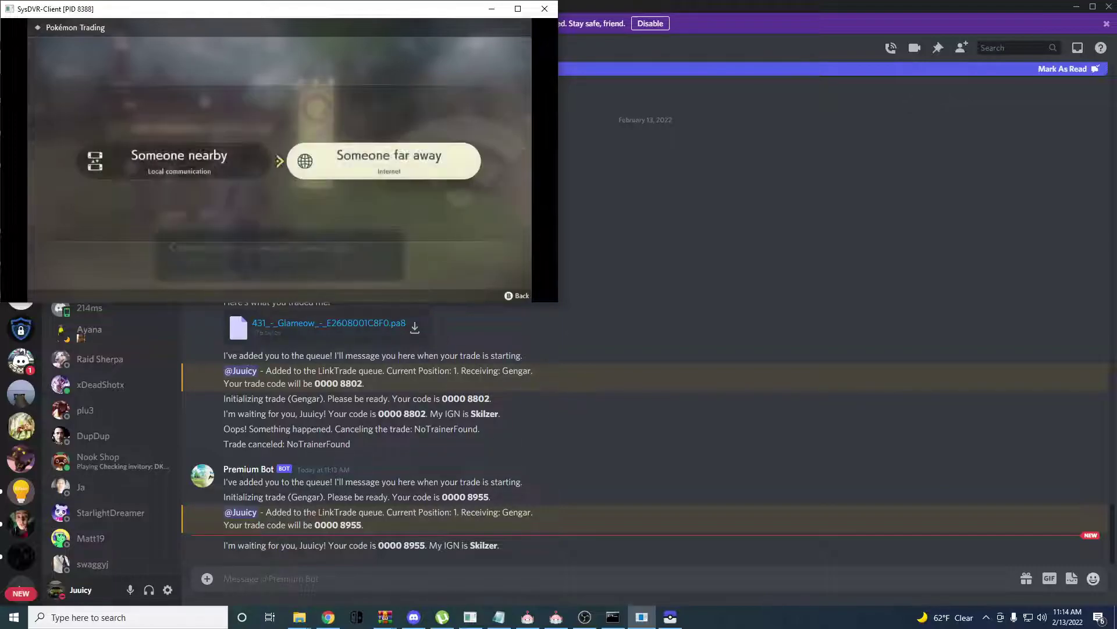
Request the trade again with "$t gengar" in Discord's patron-bot channel, and reopen Premium Bot's message and the SysDVR-Client window.
left_click(355, 414)
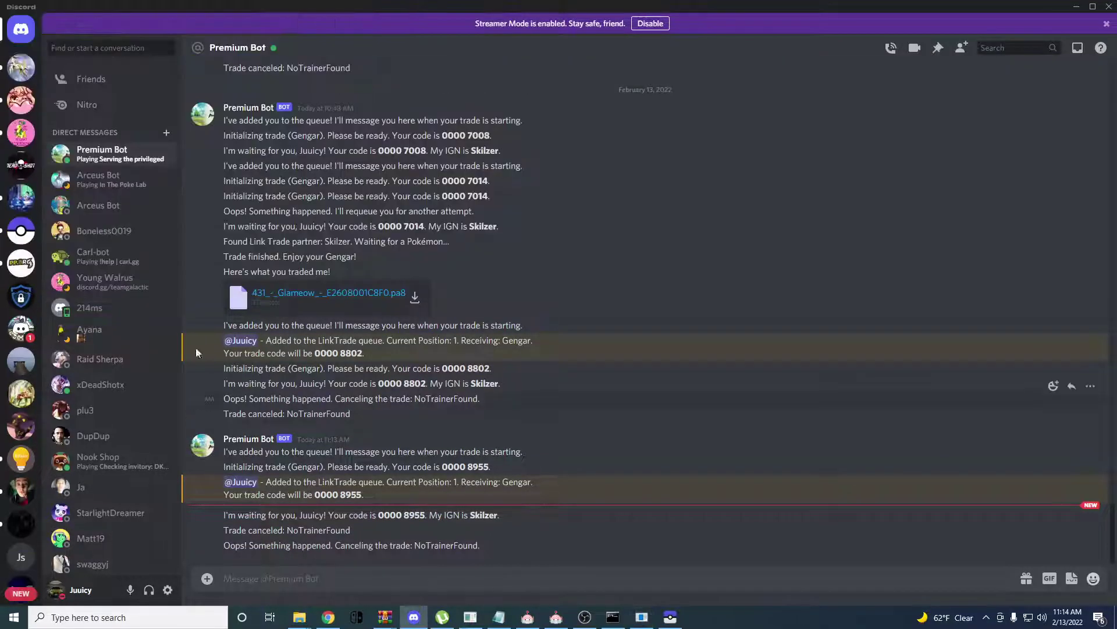
left_click(17, 66)
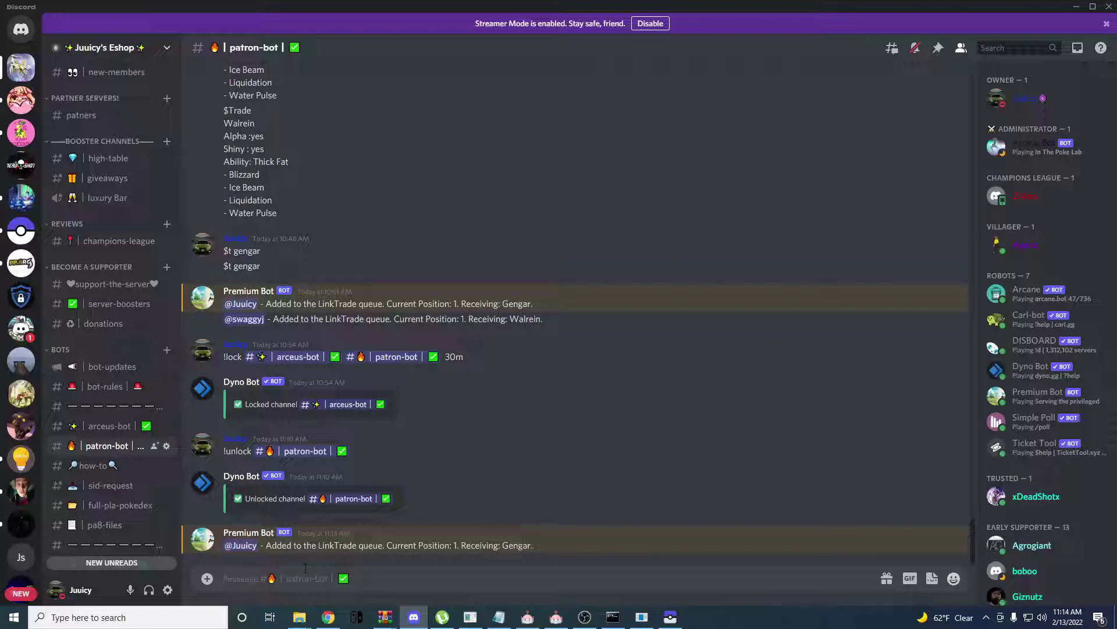
type("$t gengar")
key("Return")
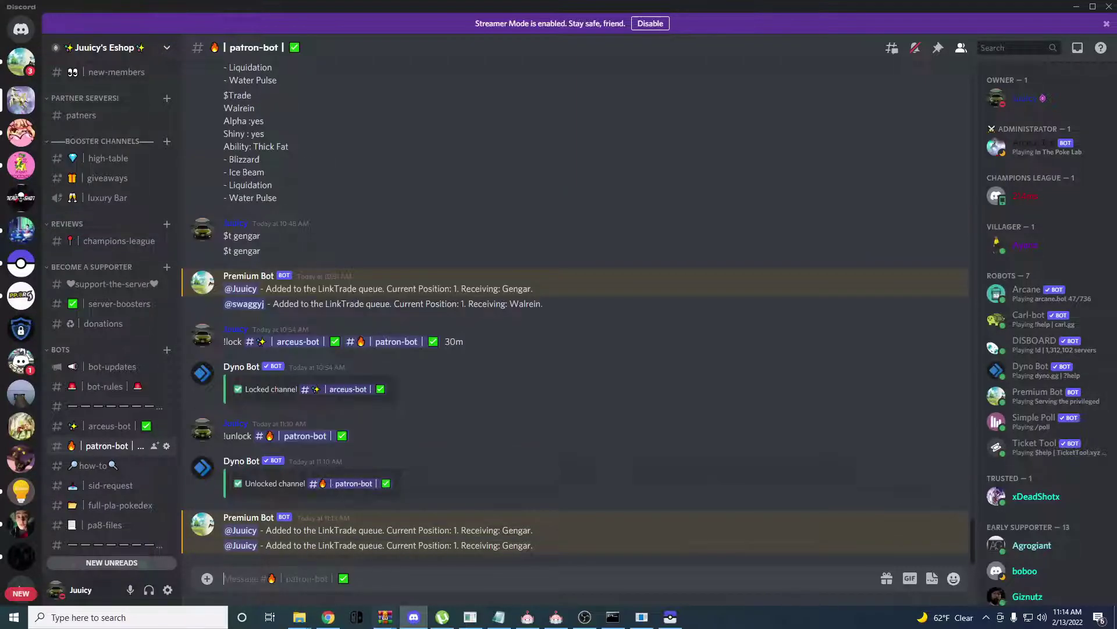
left_click(21, 65)
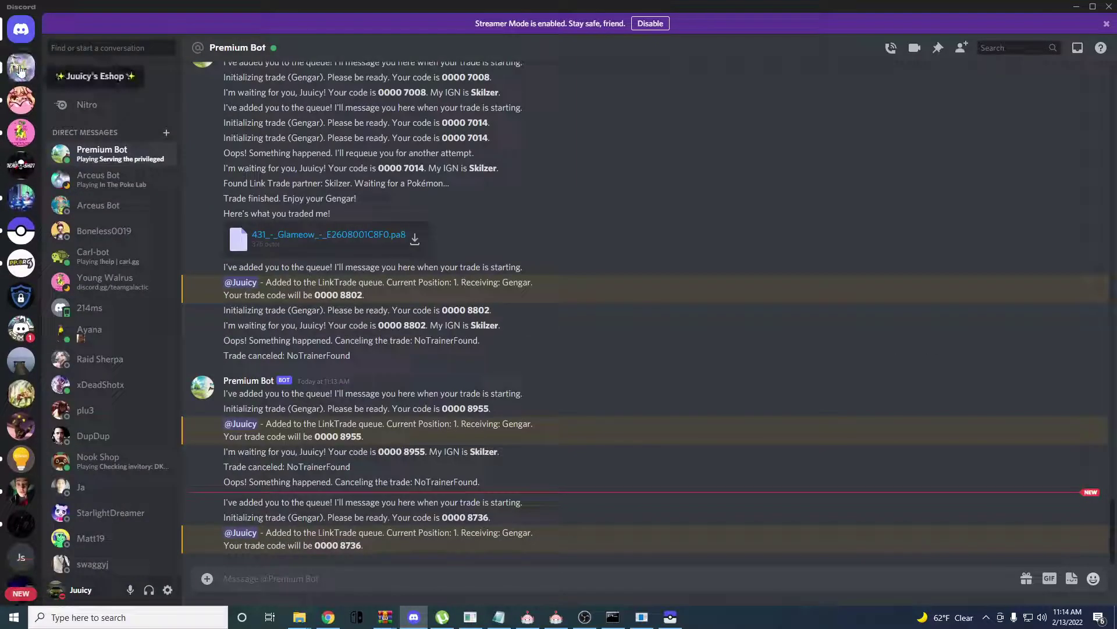
left_click(641, 617)
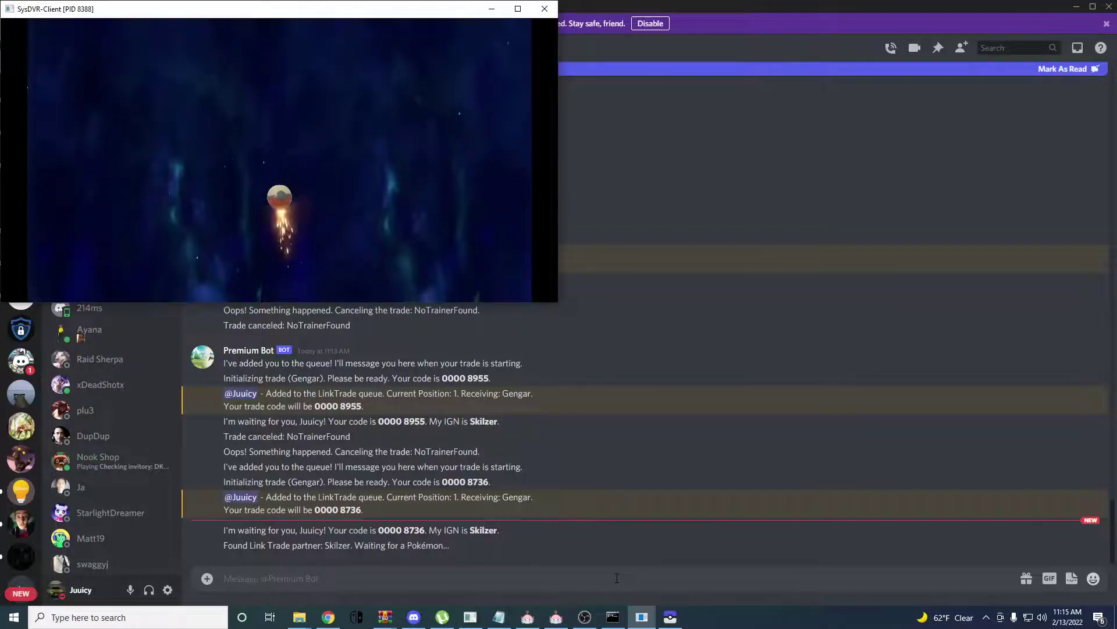
Save the PA8 file 239_-_Elekid_-_BD2DE9DAF476 to the Desktop.
mouse_move(673, 619)
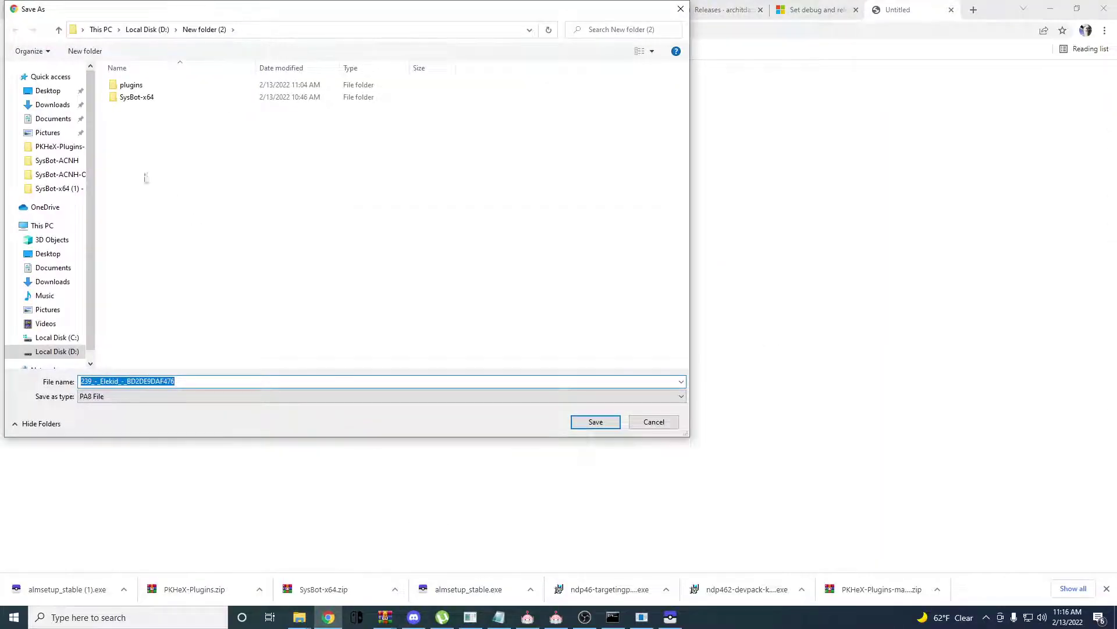
left_click(48, 90)
left_click(596, 422)
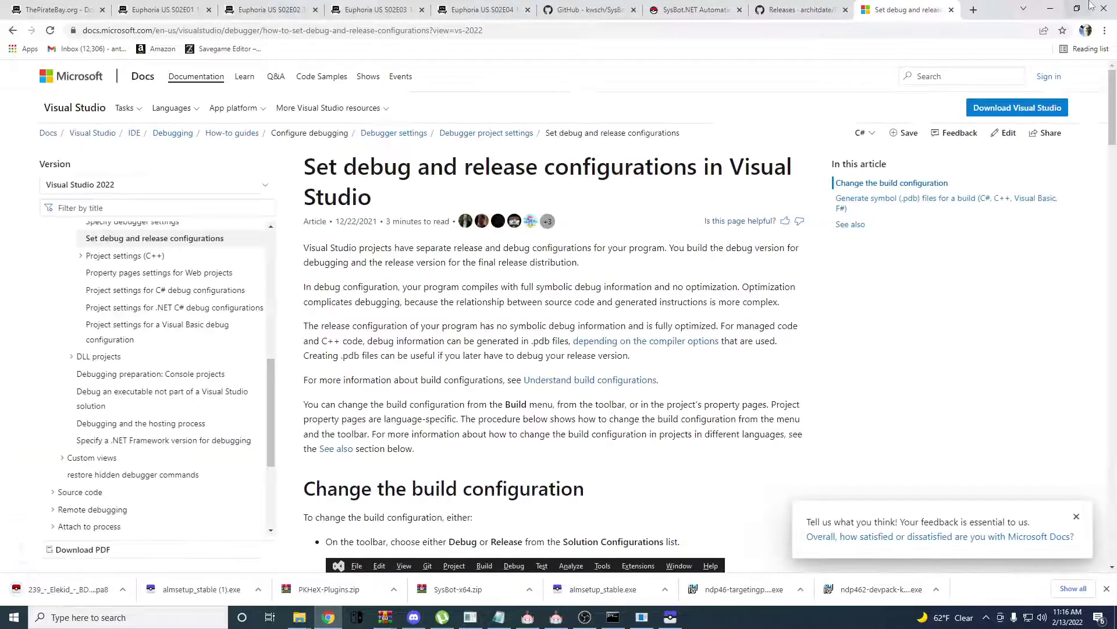
Load the Elekid PA8 file from the Desktop into PKHeX, show its trainer information and select the OT name.
left_click(1051, 8)
left_click(1077, 6)
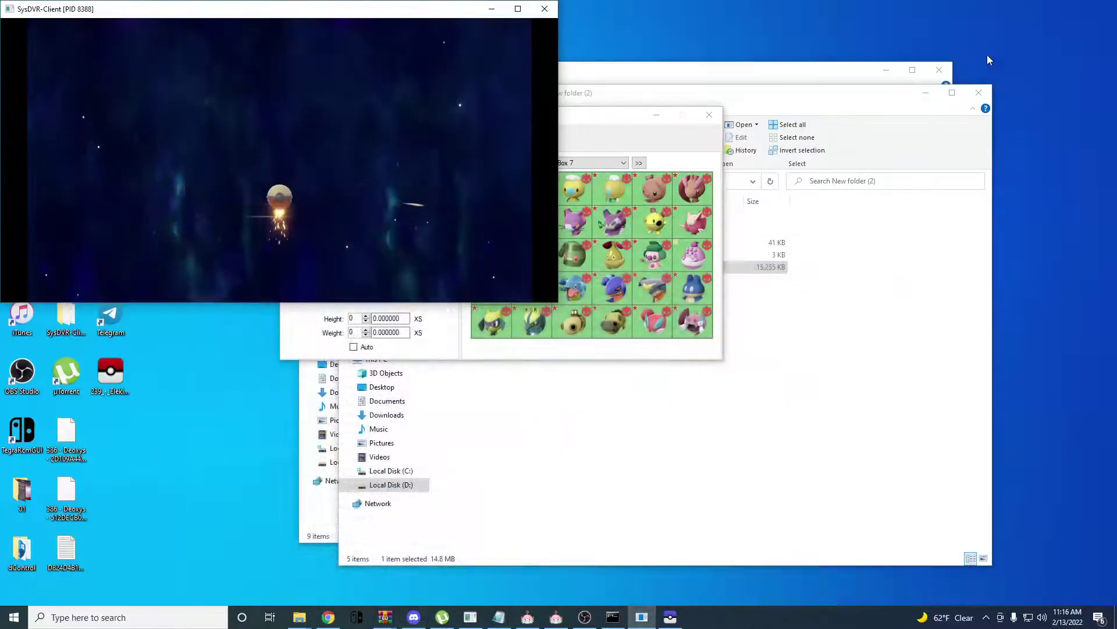
left_click_drag(659, 114, 828, 117)
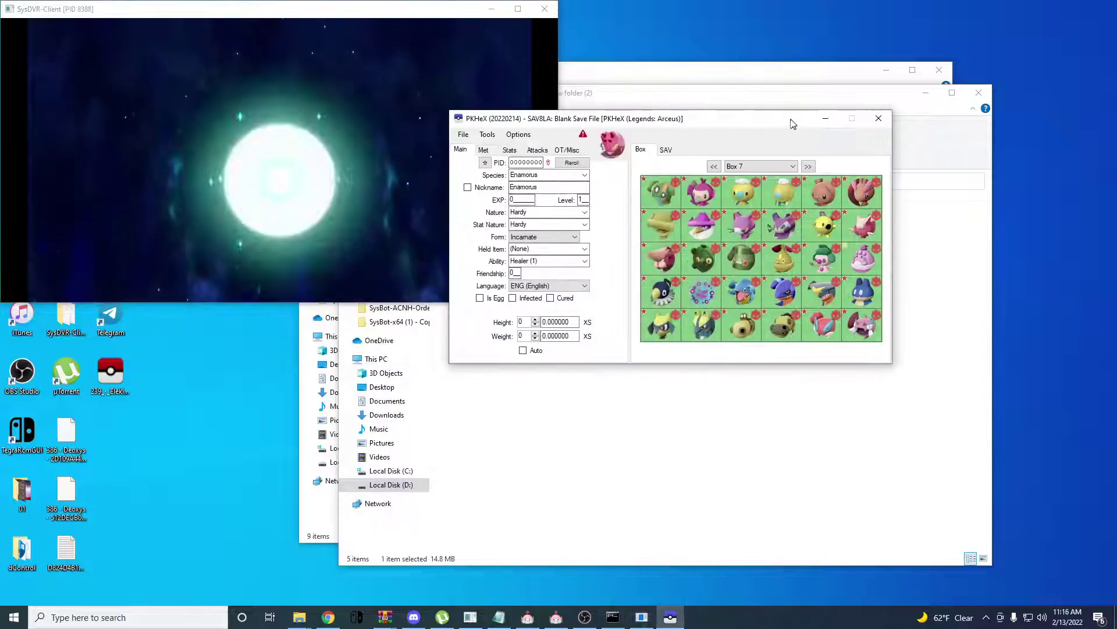
left_click(463, 135)
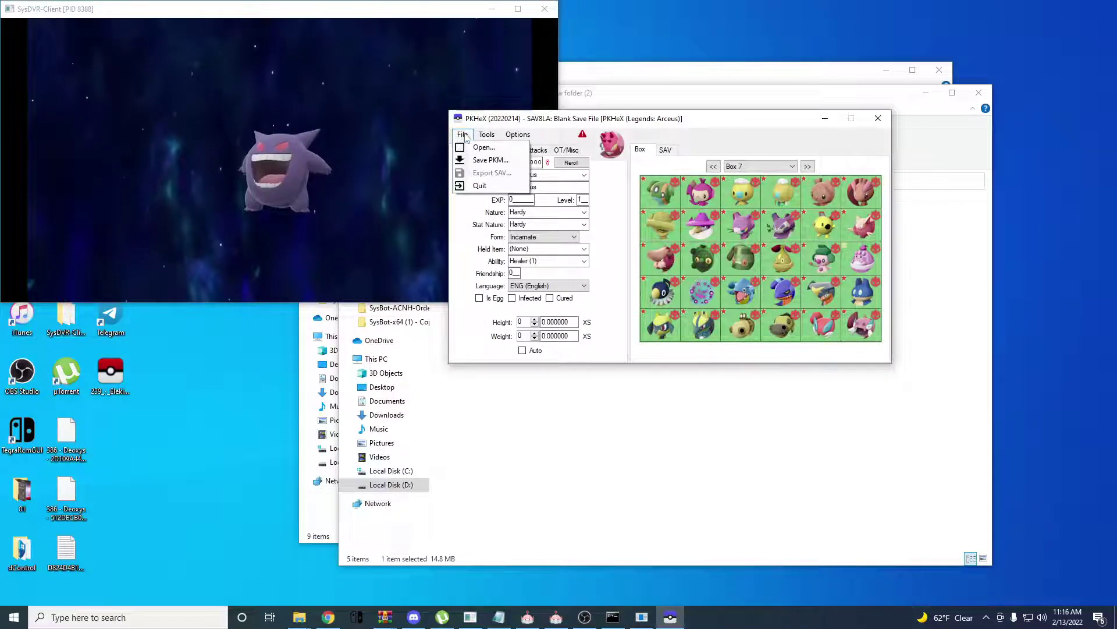
left_click(469, 147)
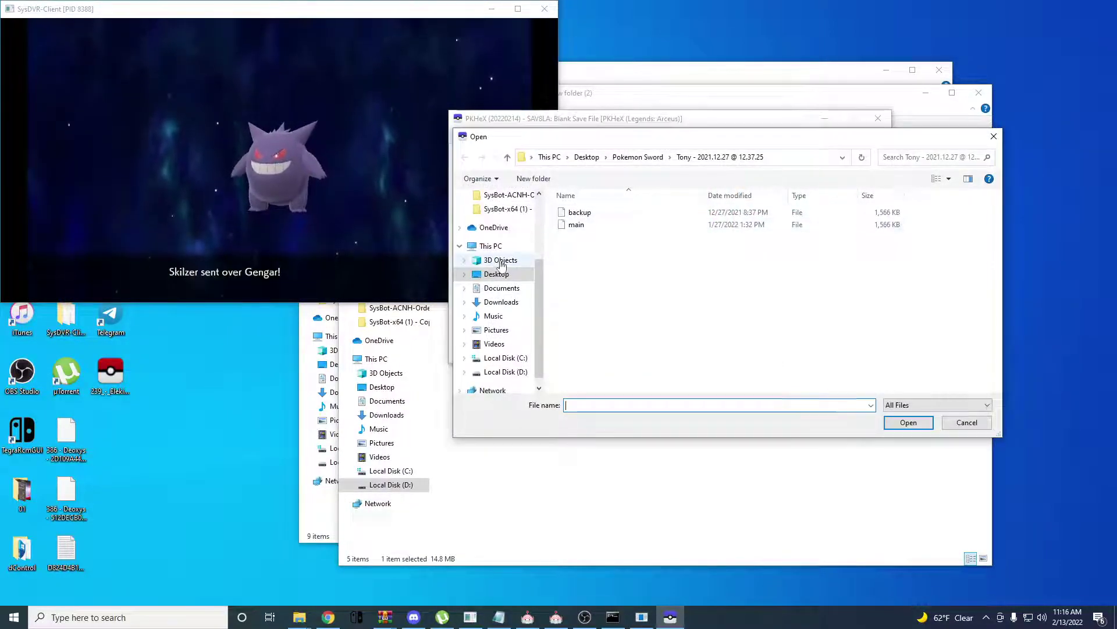
left_click(491, 246)
left_click(496, 273)
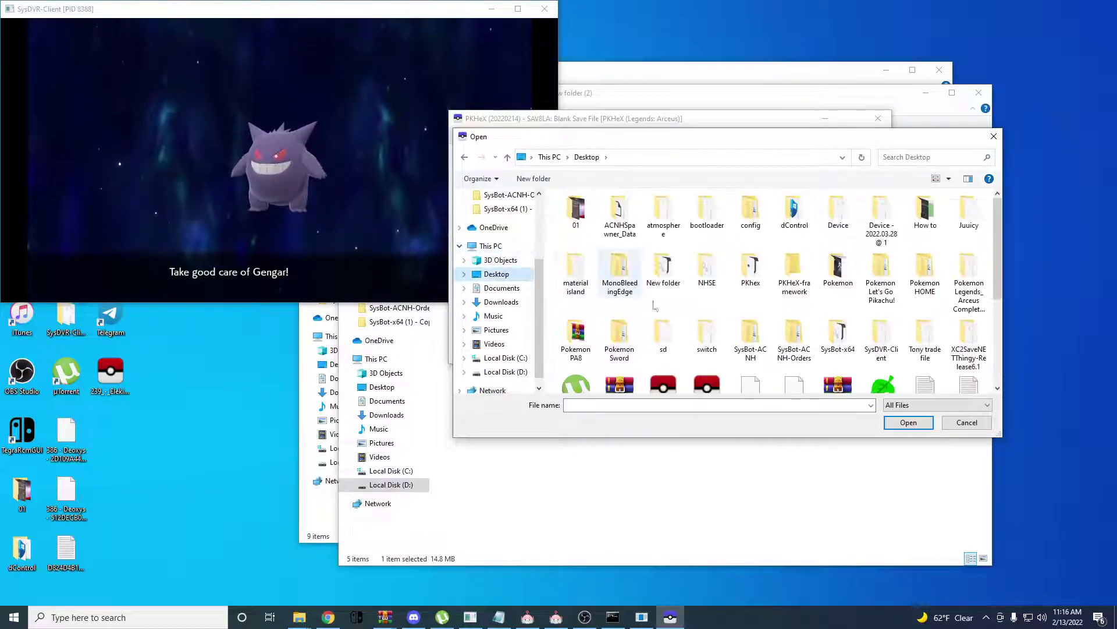
scroll(723, 280, "down", 3)
double_click(663, 256)
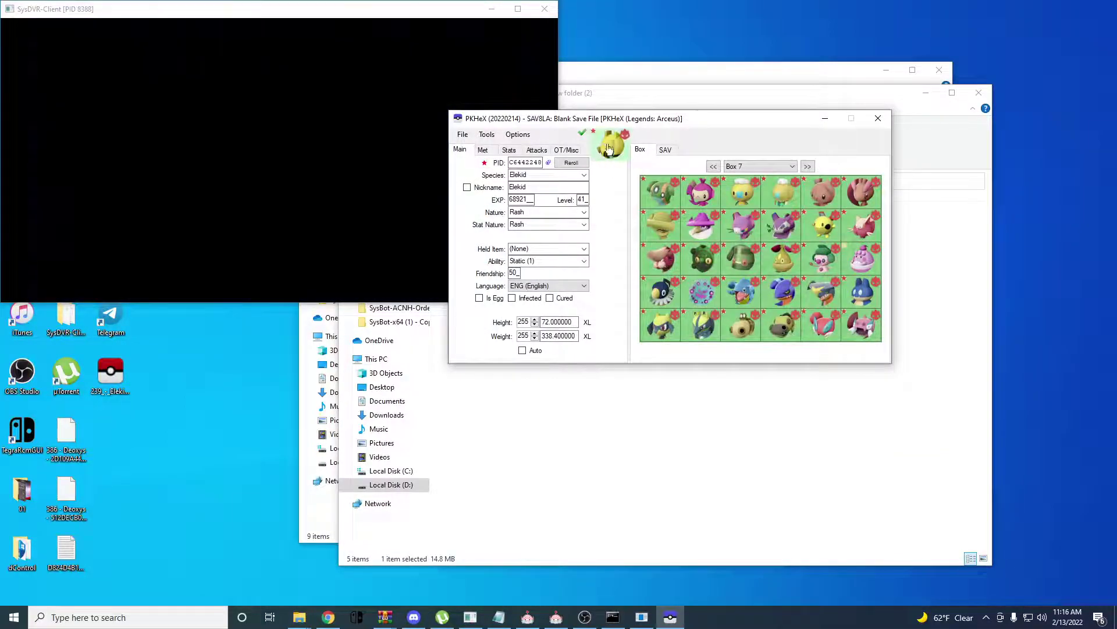
left_click(568, 151)
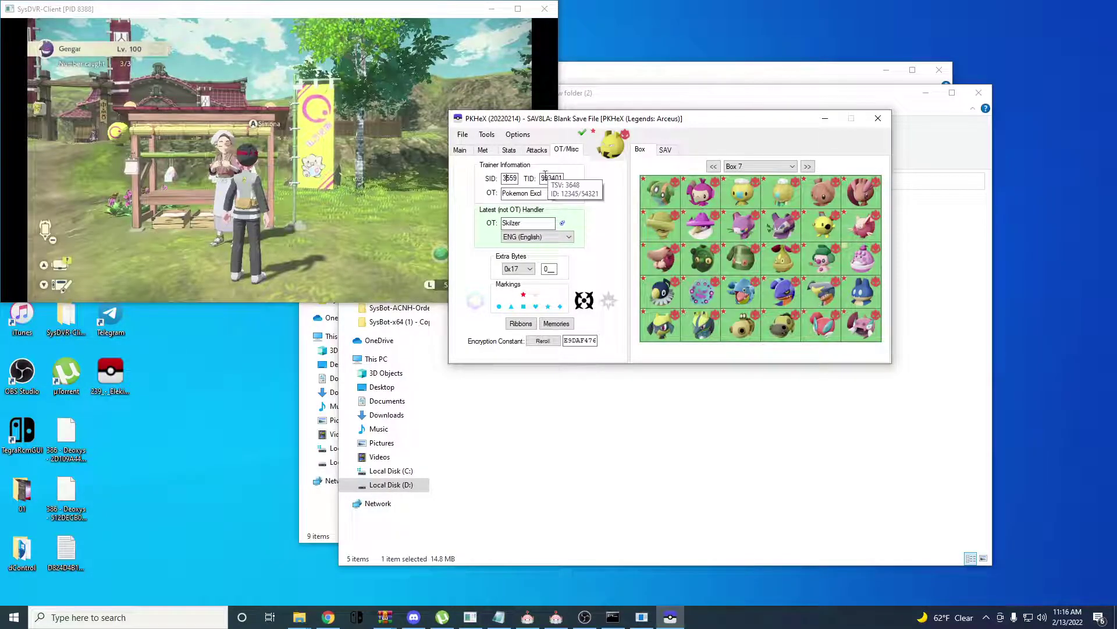
left_click_drag(543, 193, 502, 194)
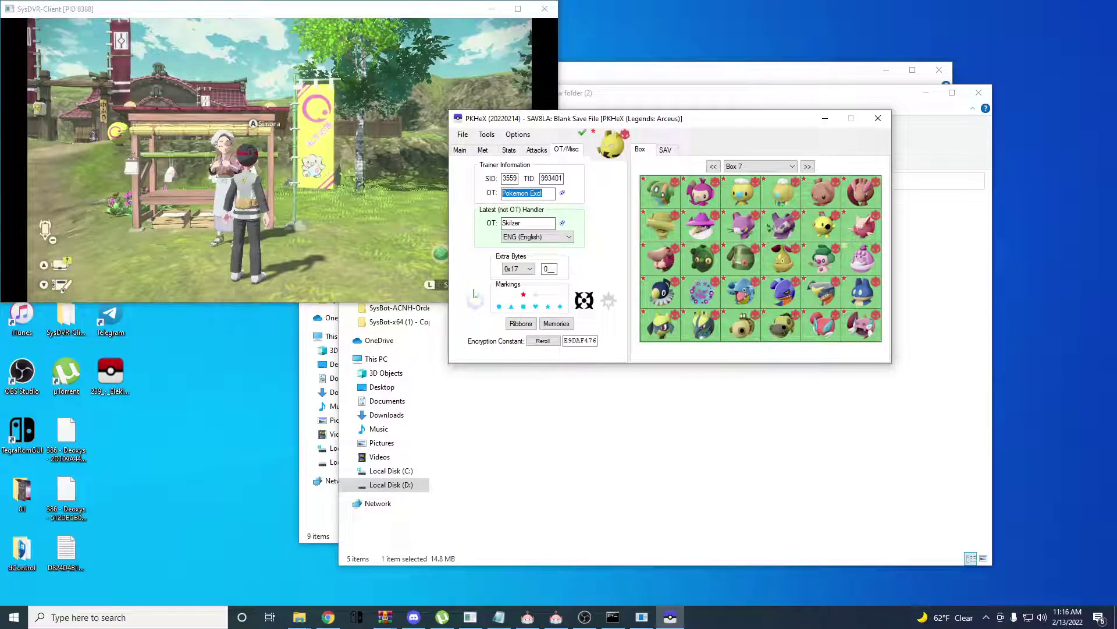
Switch to Discord and copy the full "$trade" Luxray (M) example from the how-to channel of Juuicy's Eshop.
left_click(415, 617)
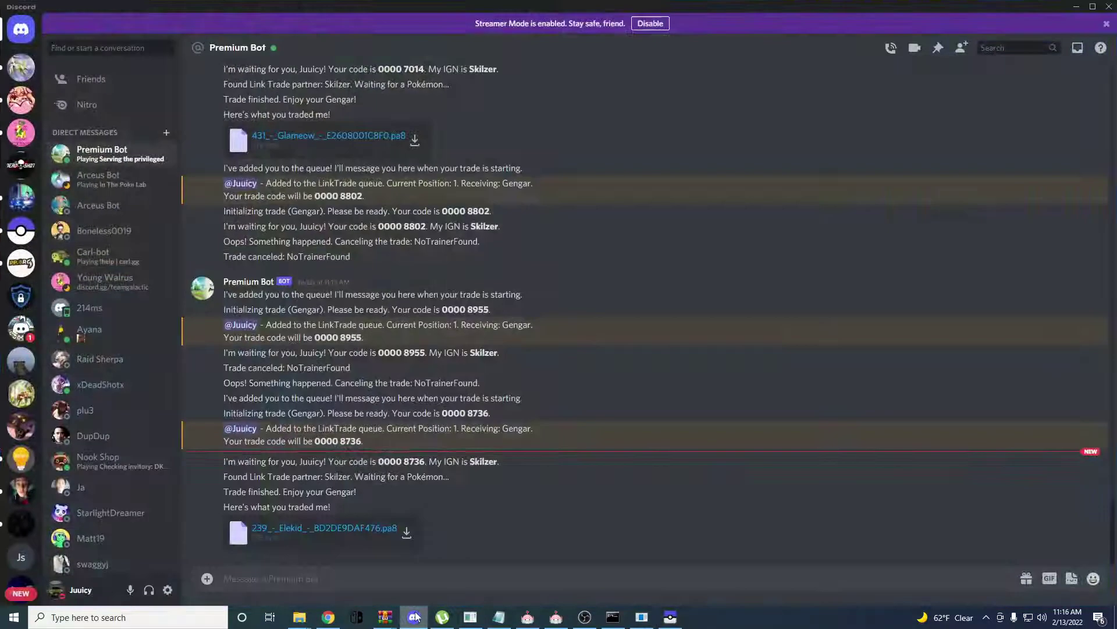
left_click(21, 67)
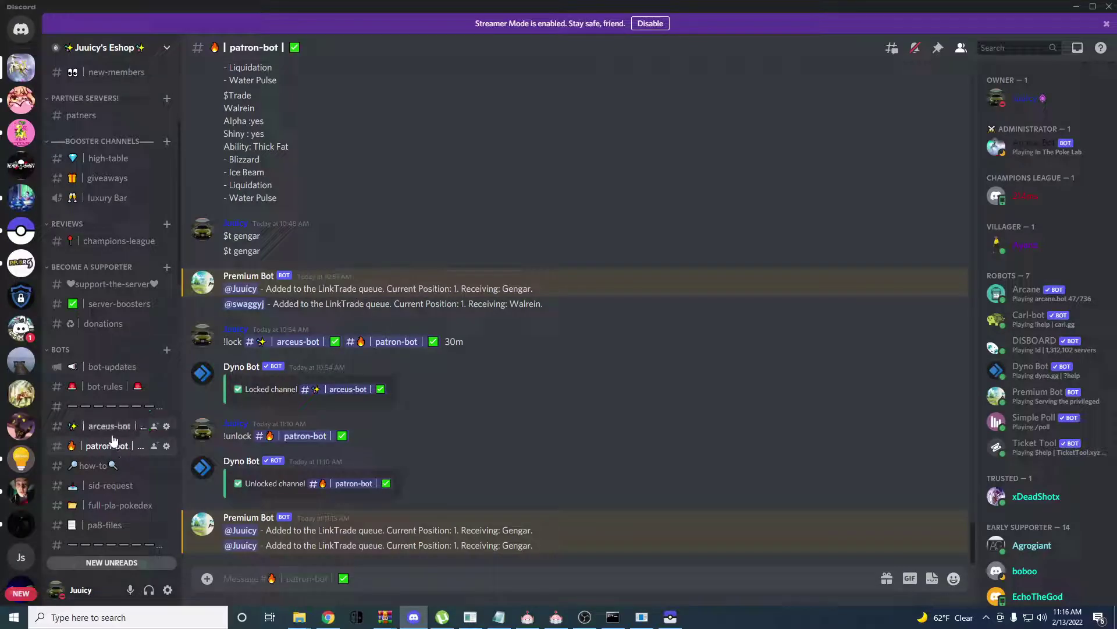
left_click(102, 389)
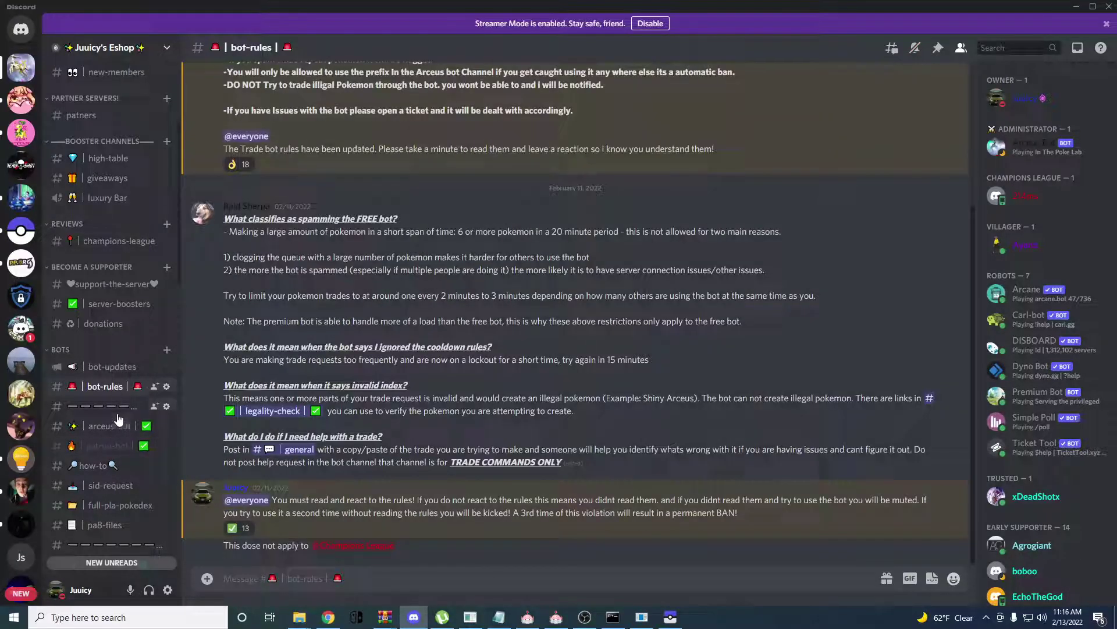
scroll(110, 460, "down", 1)
scroll(111, 460, "up", 3)
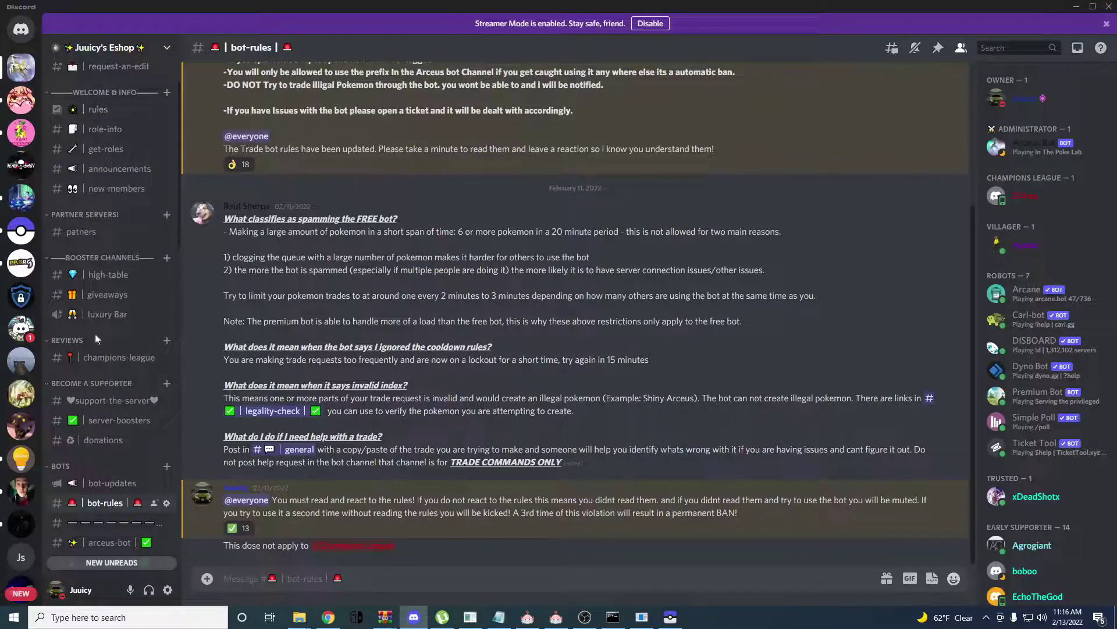
scroll(117, 419, "down", 4)
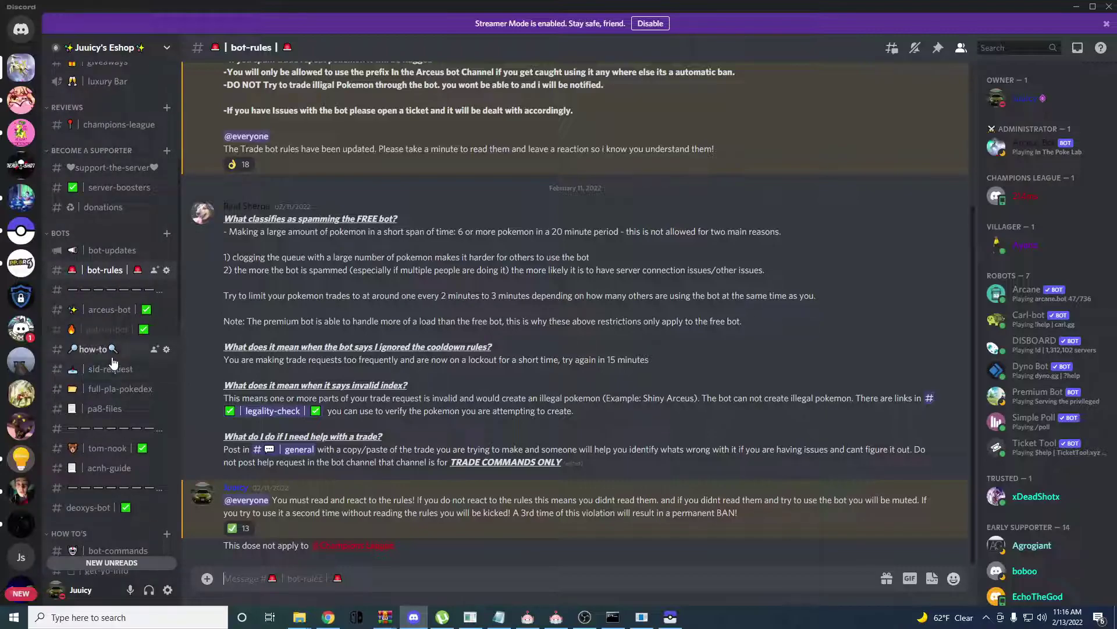
left_click(96, 349)
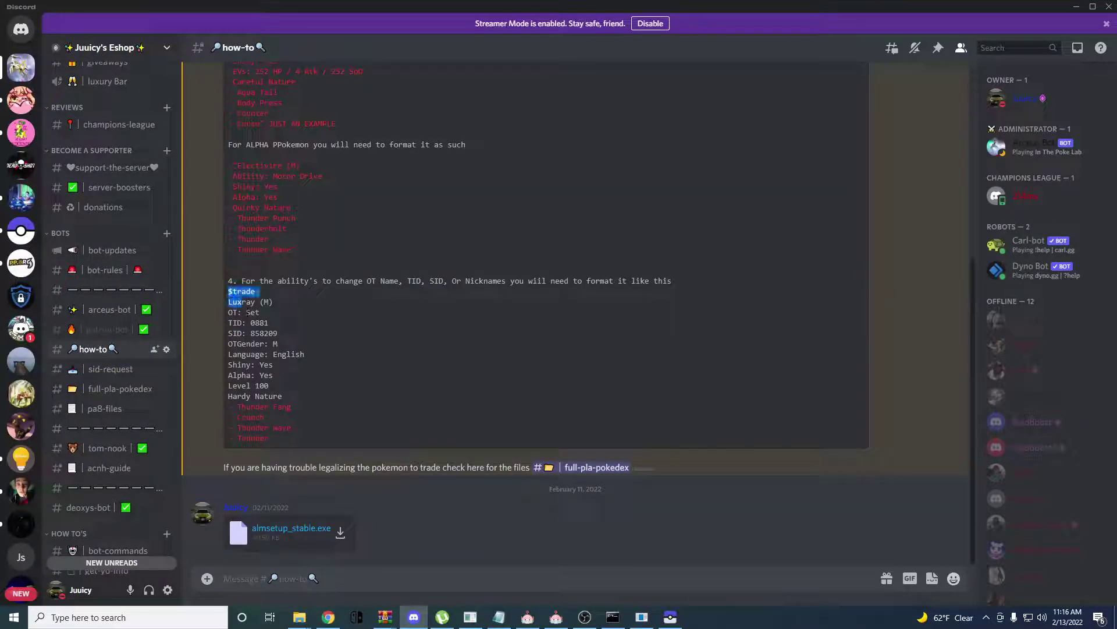
left_click_drag(247, 312, 308, 434)
key("ctrl+c")
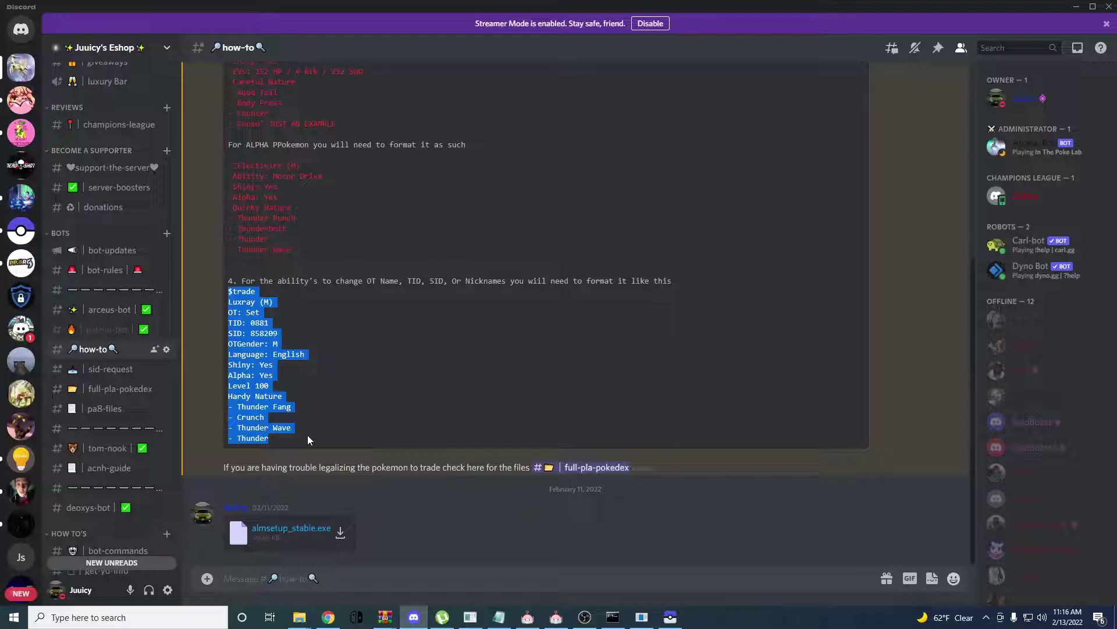
Paste the Luxray template into a new message in the patron-bot channel and place the Discord and PKHeX windows side by side.
left_click(104, 329)
key("ctrl+v")
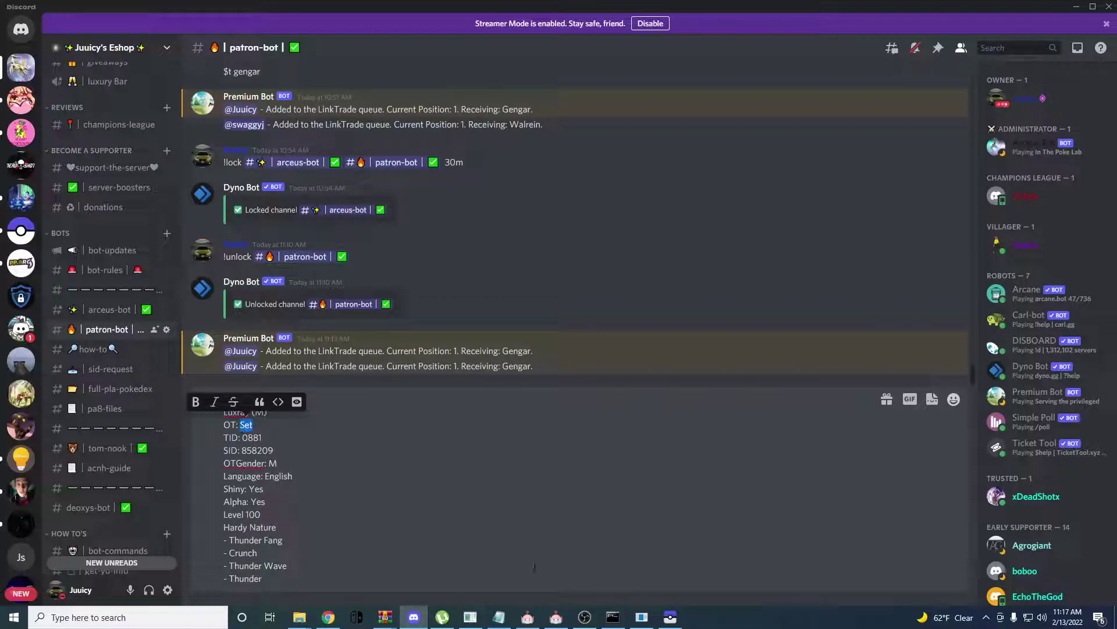
left_click(671, 617)
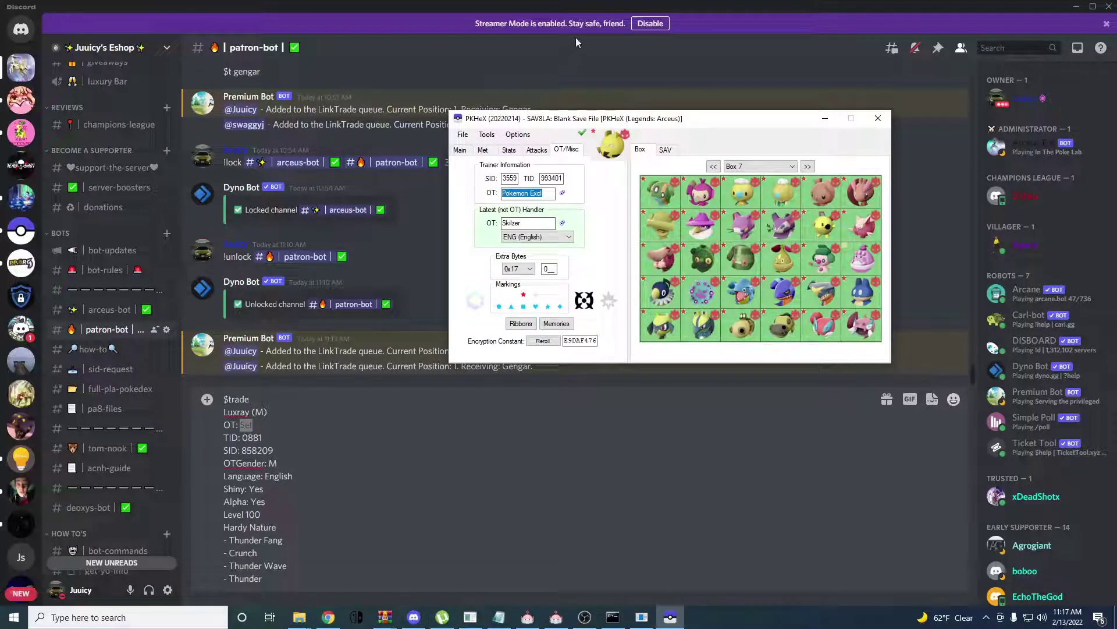
left_click_drag(575, 37, 1, 6)
left_click_drag(615, 123, 768, 81)
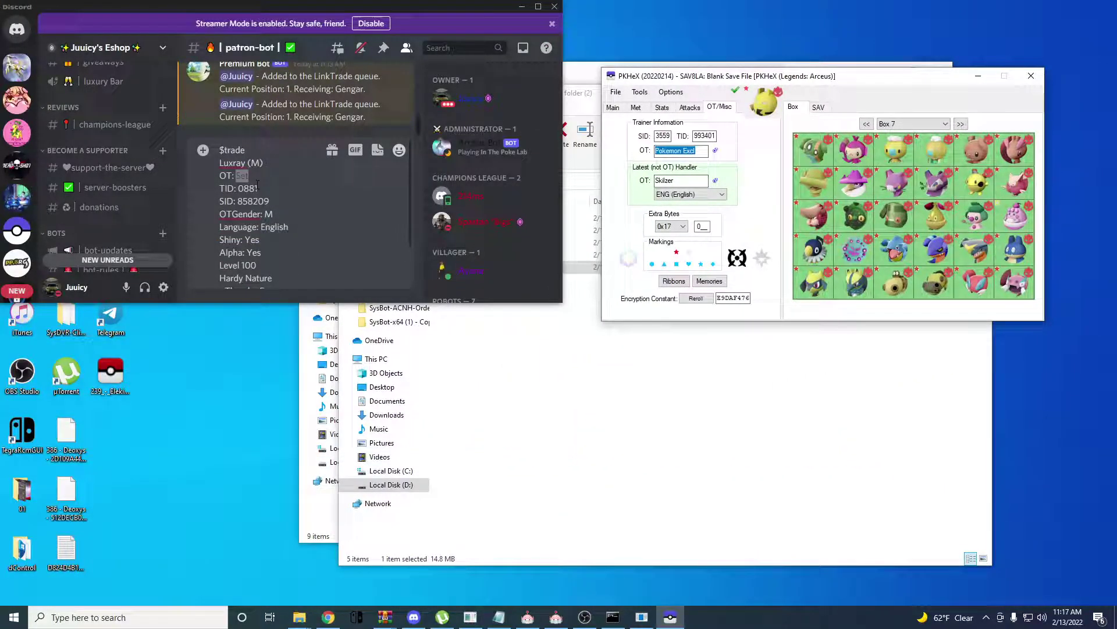
Replace the OT value in the trade message with "Pokemon Excl", copied from the Elekid's trainer information in PKHeX.
right_click(676, 150)
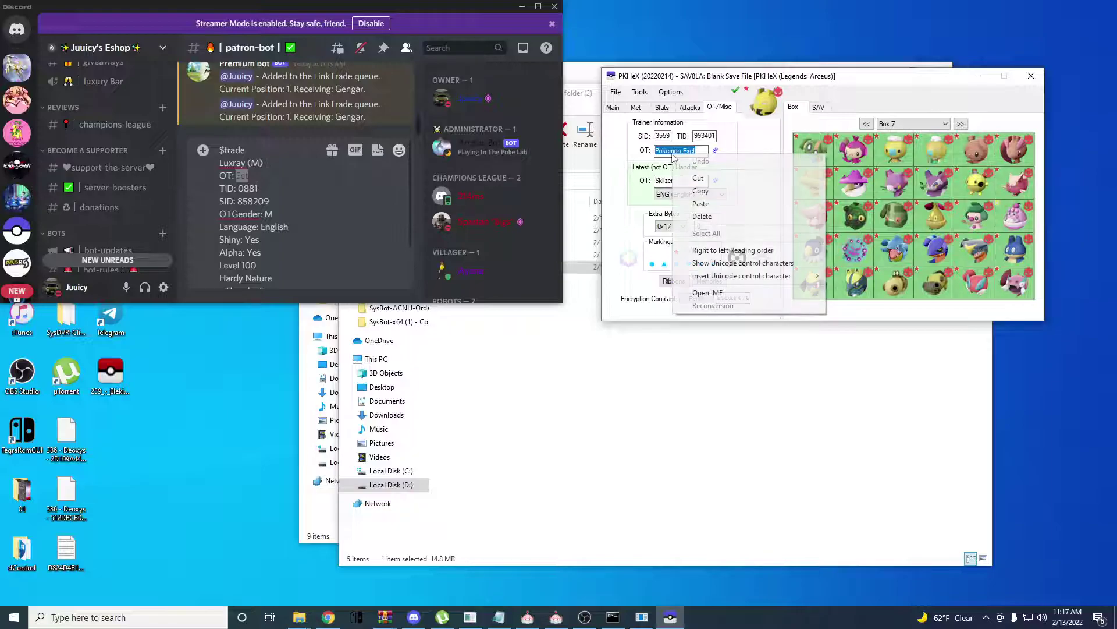
left_click(702, 192)
right_click(250, 177)
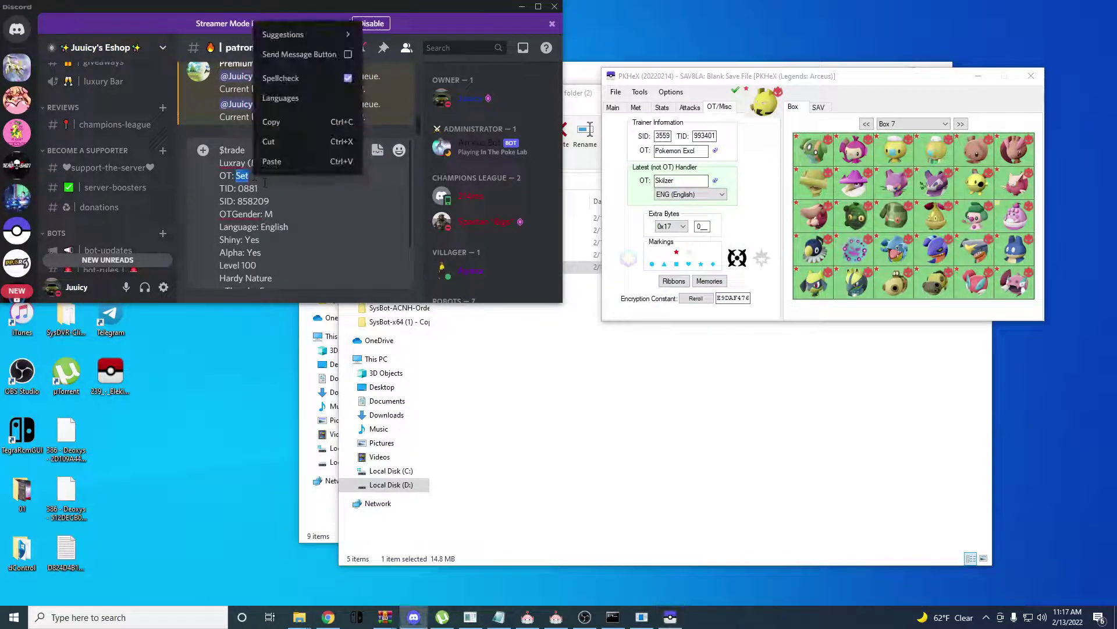
left_click(285, 157)
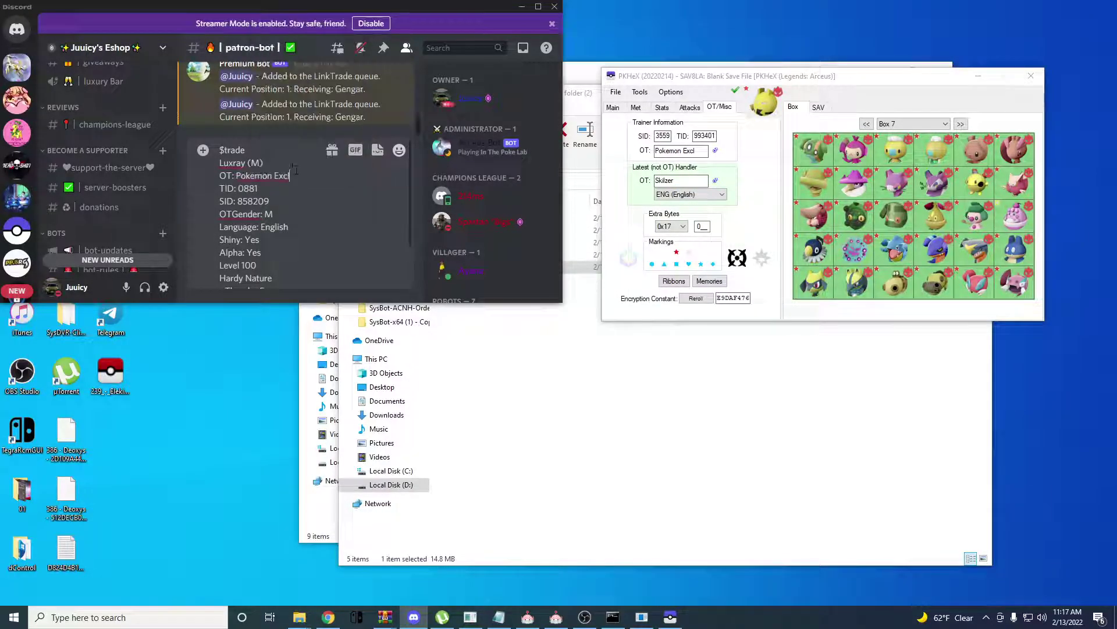
Replace the SID and TID in the trade message with the Elekid's SID and TID from PKHeX.
left_click(667, 136)
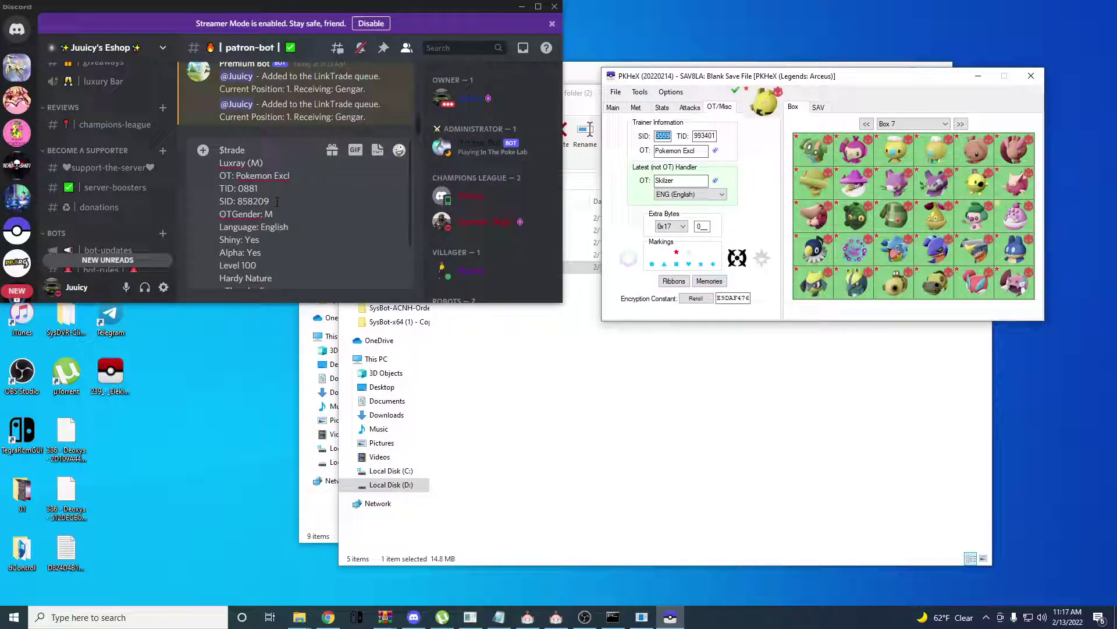
left_click_drag(277, 202, 243, 202)
key("ctrl+v")
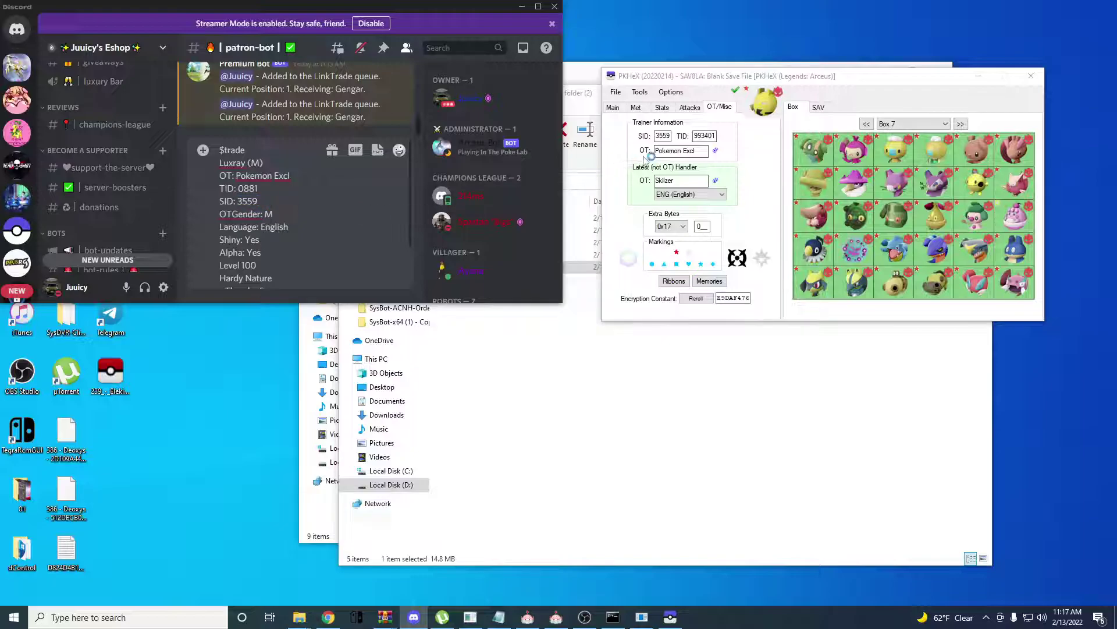
left_click_drag(697, 138, 724, 136)
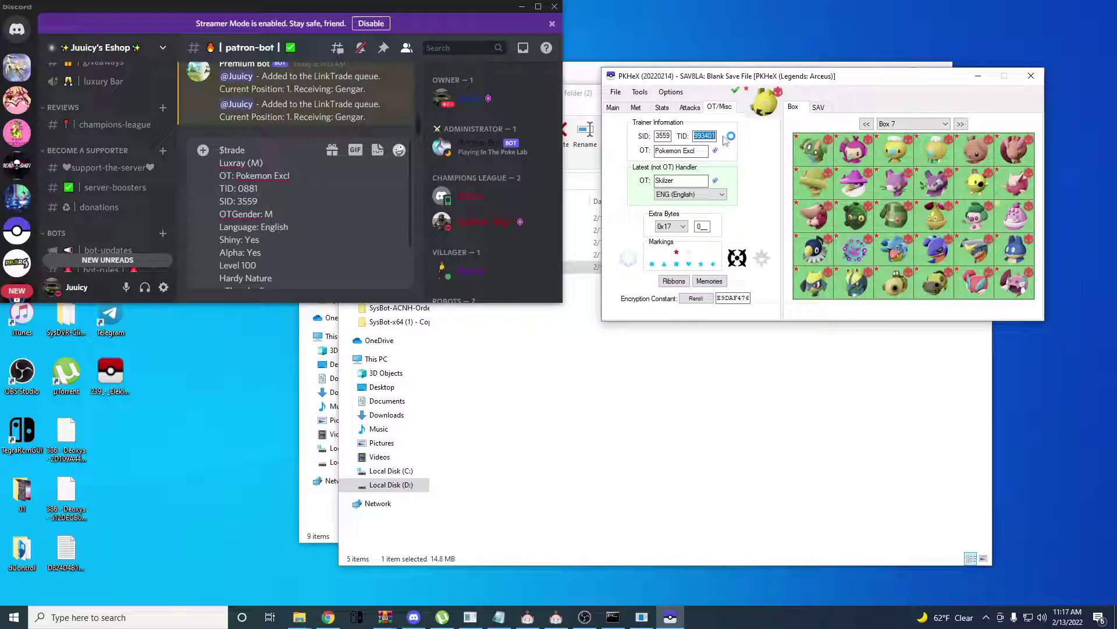
left_click_drag(260, 188, 250, 188)
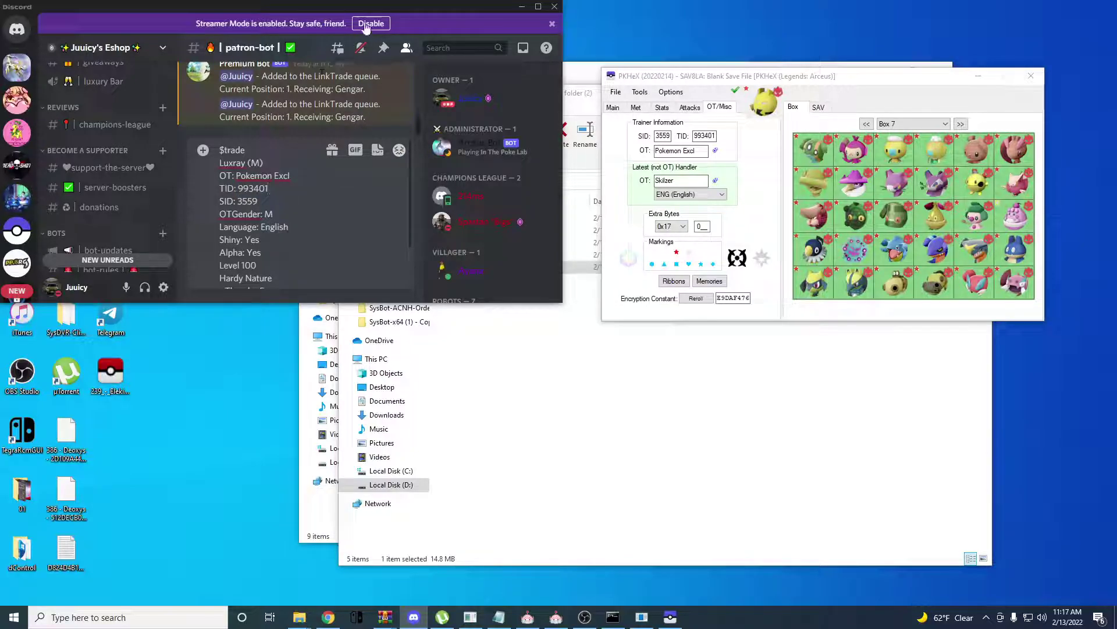
Maximize Discord, send the Luxray trade request in patron-bot and open Premium Bot's direct message.
double_click(372, 7)
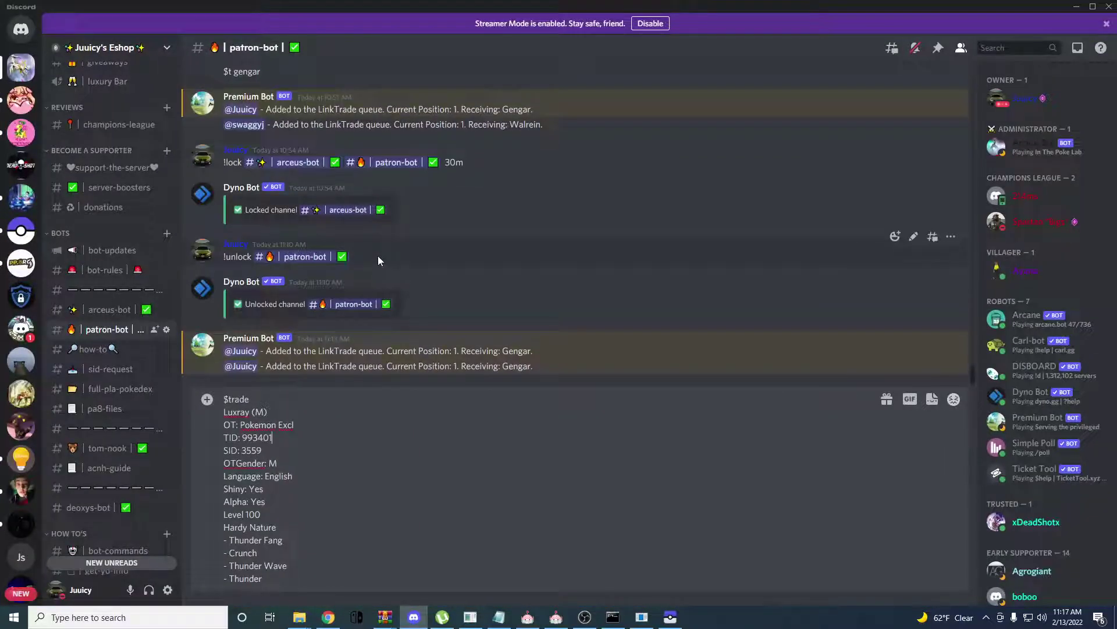
key("Return")
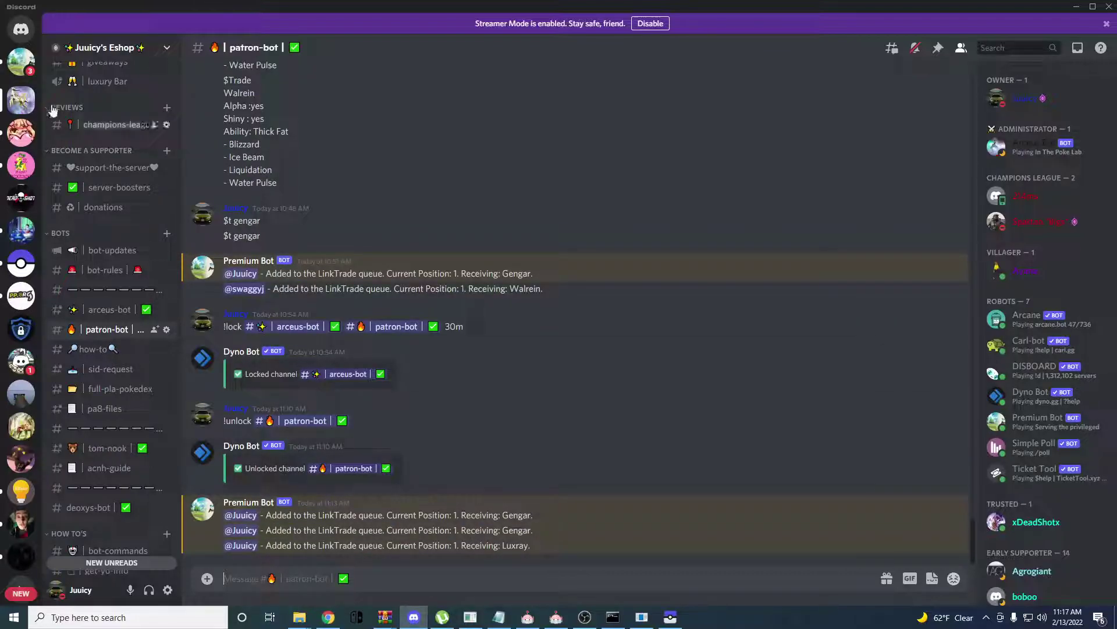
left_click(21, 61)
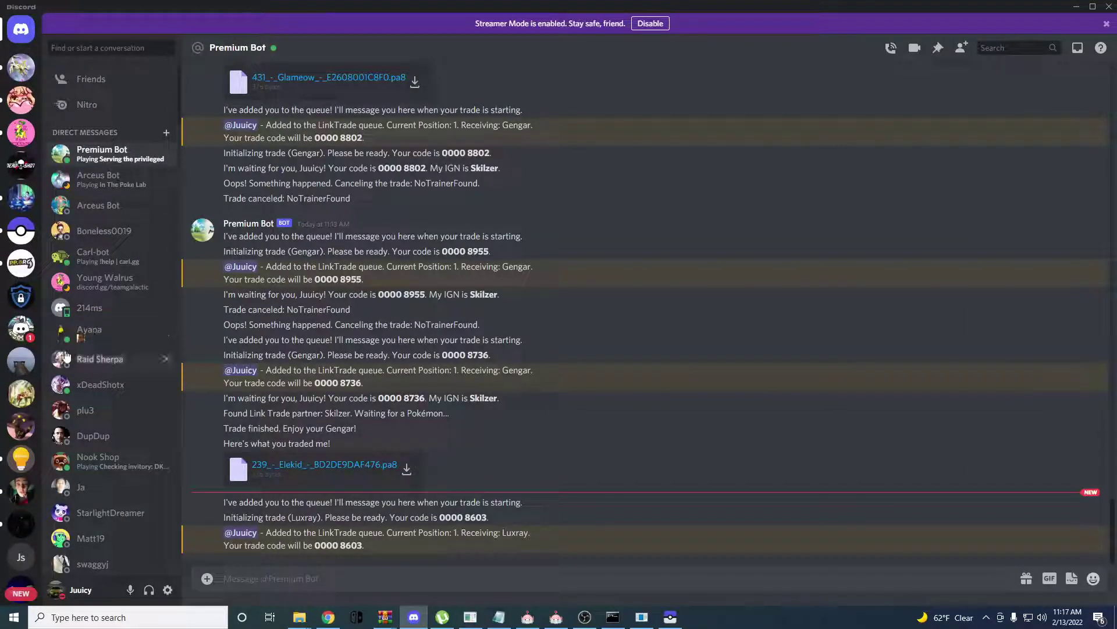